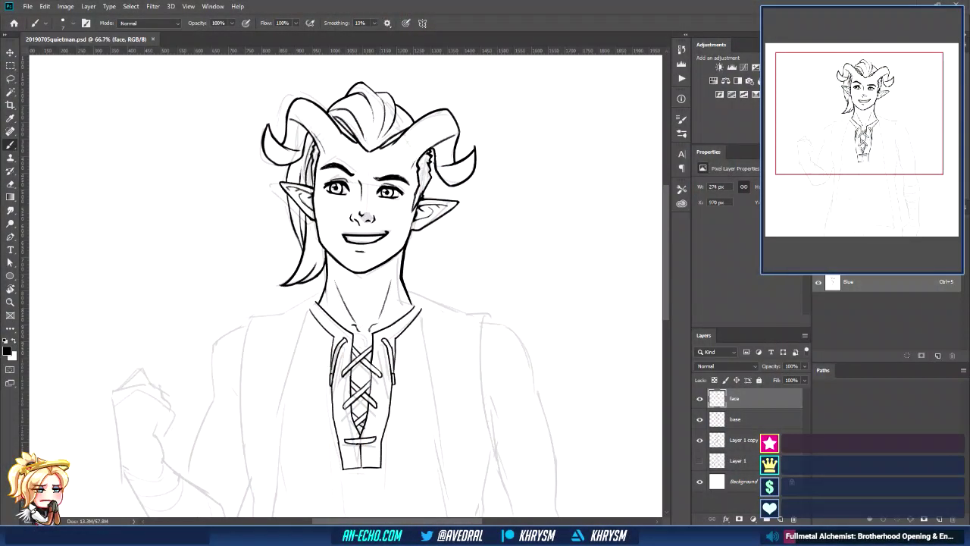
# Flip the canvas view horizontally and bring the whole figure into view
pyautogui.scroll(-2, 346, 284)
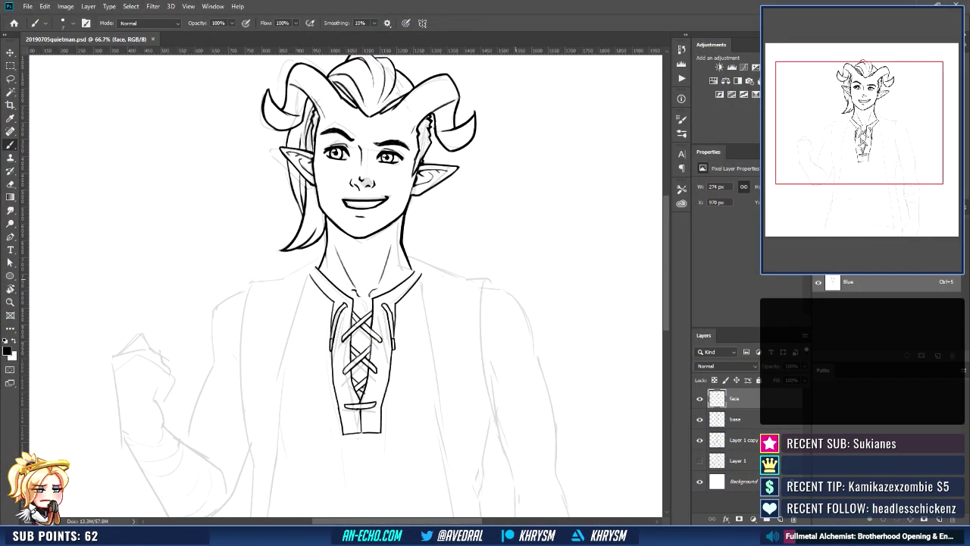
pyautogui.hotkey('ctrl', 'shift', 'h')
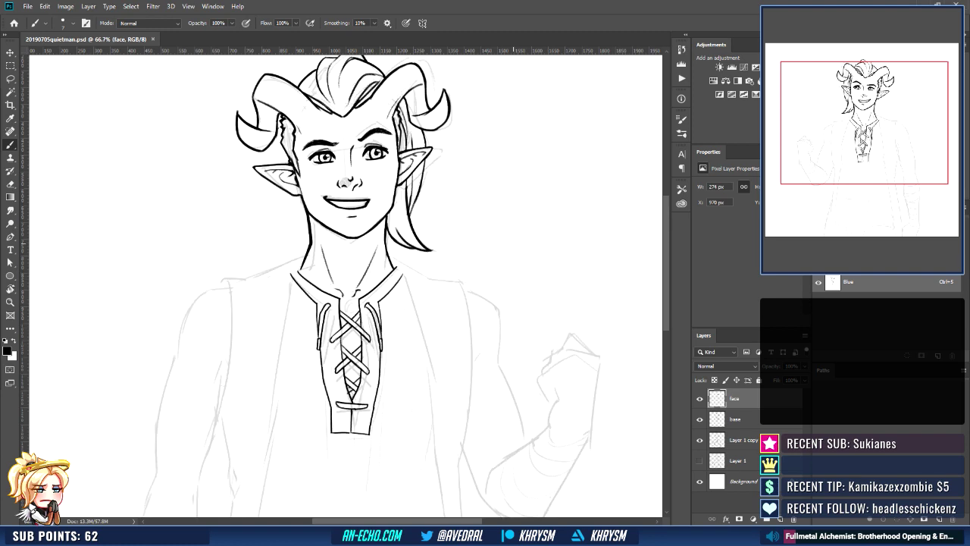
pyautogui.hotkey('ctrl', '-')
pyautogui.hotkey('ctrl', '-')
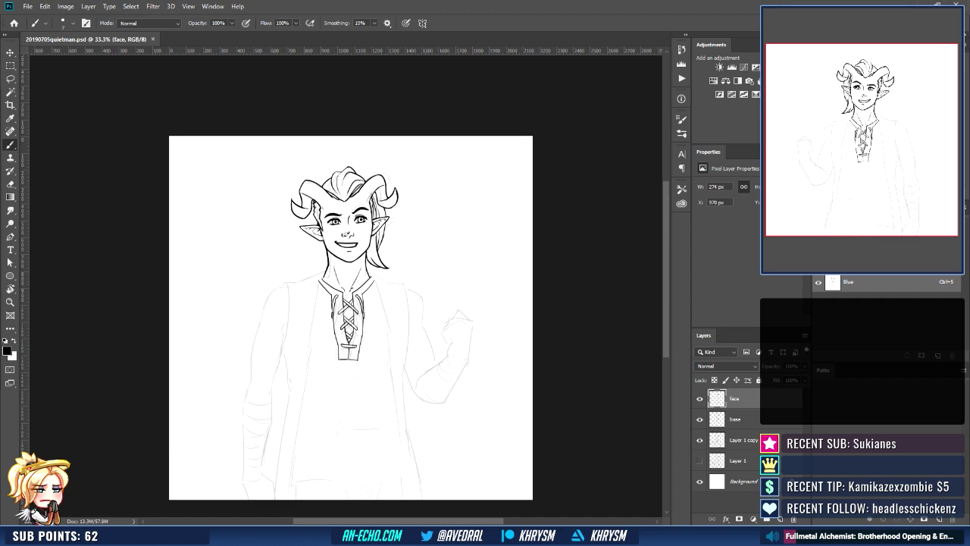
# Transform the line art and sketch layers together, tilting and shifting the whole figure slightly
pyautogui.hotkey('ctrl', 'alt', 'a')
pyautogui.hotkey('ctrl', 't')
pyautogui.moveTo(509, 173); pyautogui.dragTo(503, 167)
pyautogui.moveTo(441, 214)
pyautogui.mouseDown()
pyautogui.moveTo(458, 184)
pyautogui.moveTo(447, 208)
pyautogui.mouseUp()
pyautogui.press('Return')
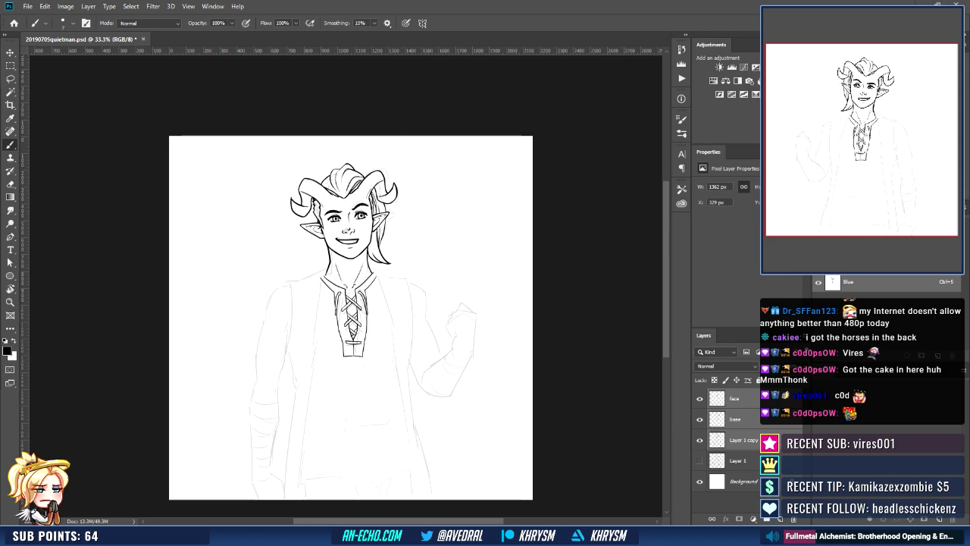
# Add a new empty layer above the face layer
pyautogui.hotkey('ctrl', '+')
pyautogui.moveTo(498, 384); pyautogui.dragTo(521, 342)
pyautogui.click(735, 399)
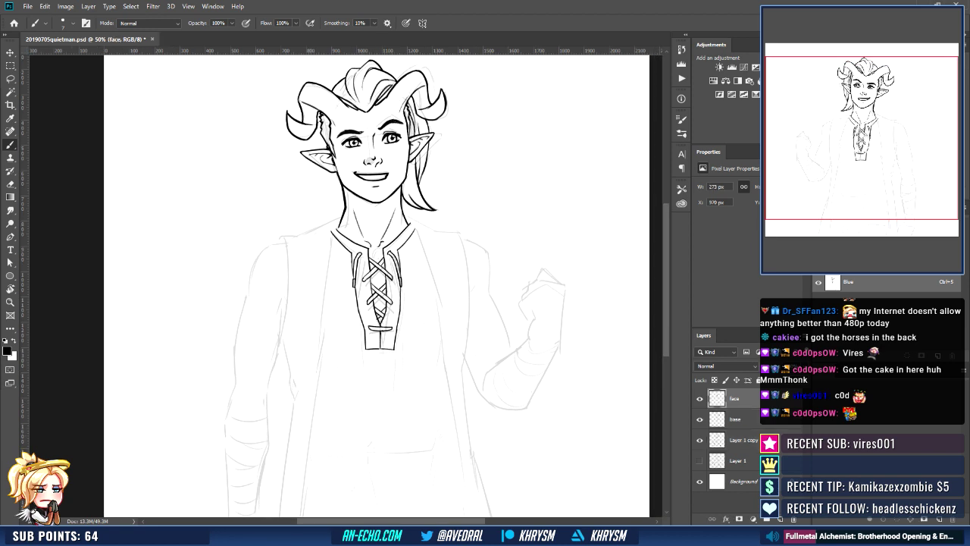
pyautogui.hotkey('ctrl', 'shift', 'n')
pyautogui.press('Return')
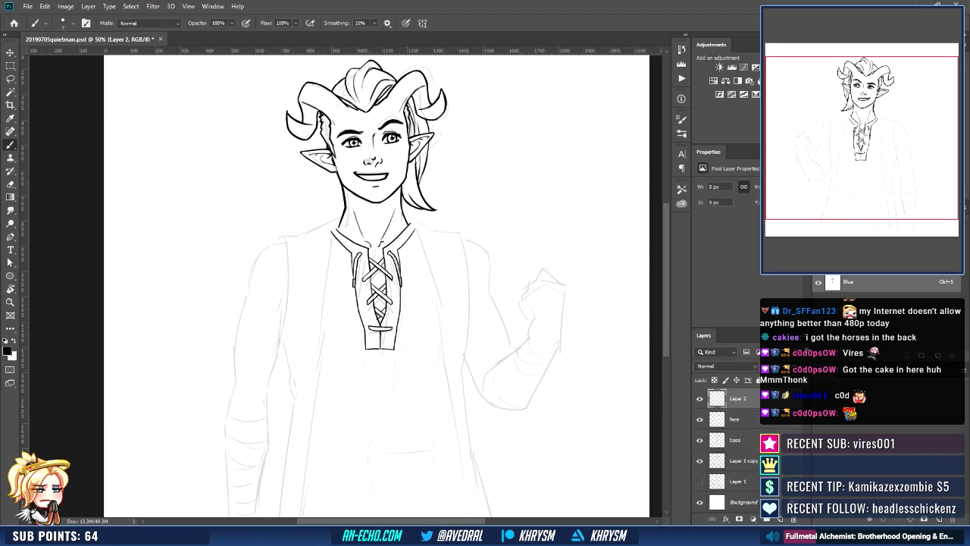
# Ink the knuckles, outer edge and first finger line of the raised fist over the sketch
pyautogui.scroll(1, 360, 227)
pyautogui.hscroll(1, 361, 285)
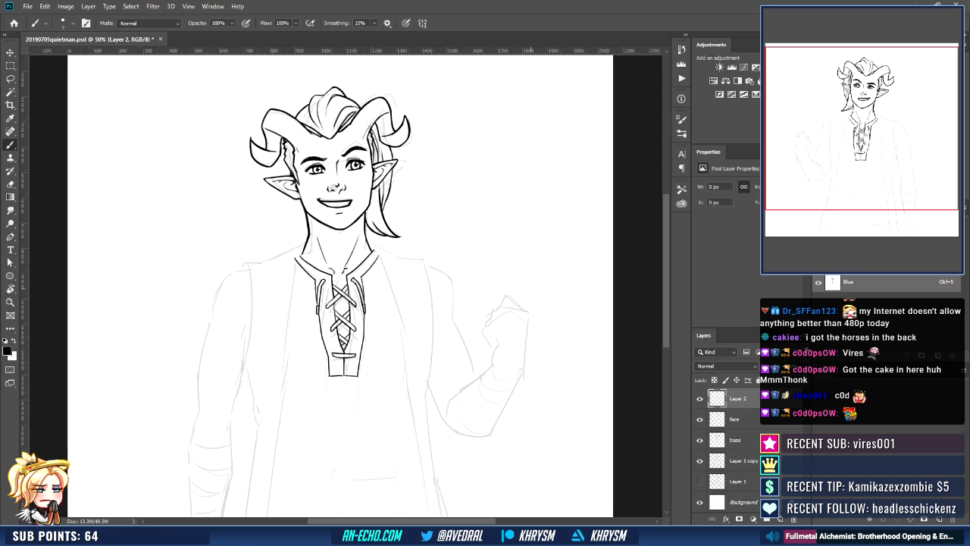
pyautogui.moveTo(504, 305)
pyautogui.mouseDown()
pyautogui.moveTo(513, 297)
pyautogui.moveTo(525, 311)
pyautogui.moveTo(524, 294)
pyautogui.moveTo(518, 343)
pyautogui.mouseUp()
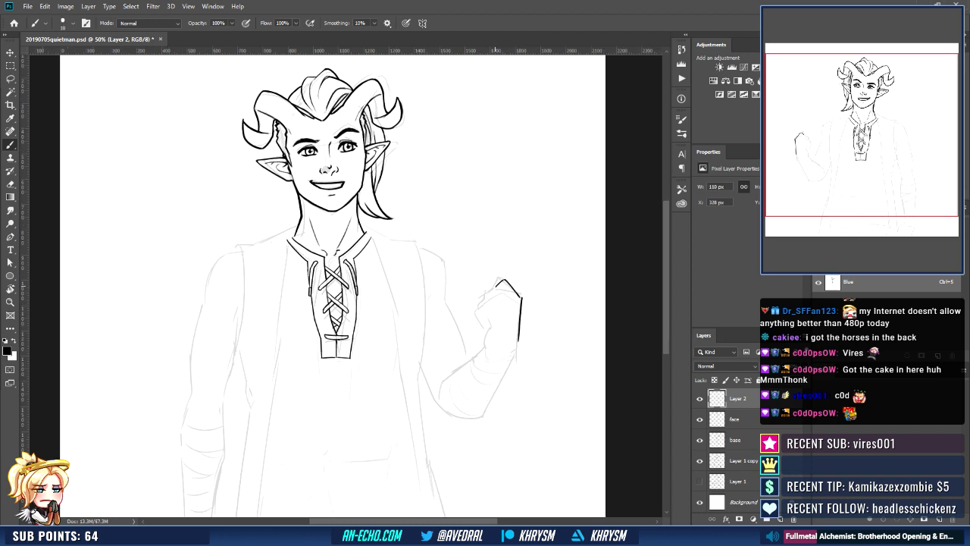
pyautogui.moveTo(496, 285); pyautogui.dragTo(516, 303)
pyautogui.hotkey('ctrl', 'z')
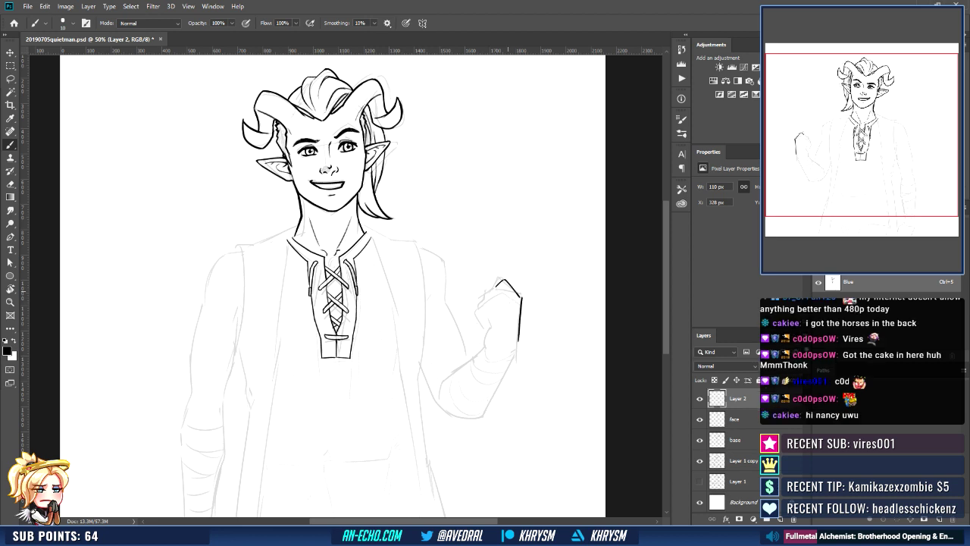
pyautogui.moveTo(495, 286); pyautogui.dragTo(517, 300)
pyautogui.moveTo(496, 285)
pyautogui.mouseDown()
pyautogui.moveTo(488, 293)
pyautogui.moveTo(516, 298)
pyautogui.mouseUp()
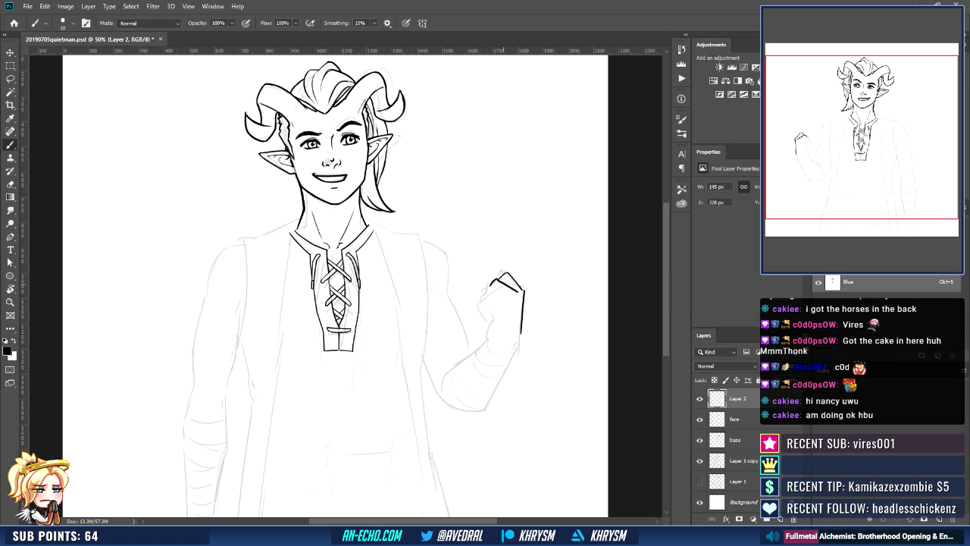
# Ink the curled fingers, thumb and inner wrist line of the raised fist
pyautogui.hotkey('ctrl', '+')
pyautogui.moveTo(576, 296)
pyautogui.mouseDown()
pyautogui.moveTo(429, 316)
pyautogui.moveTo(453, 322)
pyautogui.moveTo(428, 324)
pyautogui.moveTo(427, 337)
pyautogui.moveTo(445, 338)
pyautogui.moveTo(431, 341)
pyautogui.moveTo(433, 363)
pyautogui.mouseUp()
pyautogui.hotkey('ctrl', 'z')
pyautogui.moveTo(440, 325); pyautogui.dragTo(433, 362)
pyautogui.moveTo(495, 326); pyautogui.dragTo(497, 319)
# Erase and redraw the outer edge of the raised fist, trimming the end of the inner wrist line
pyautogui.press('e')
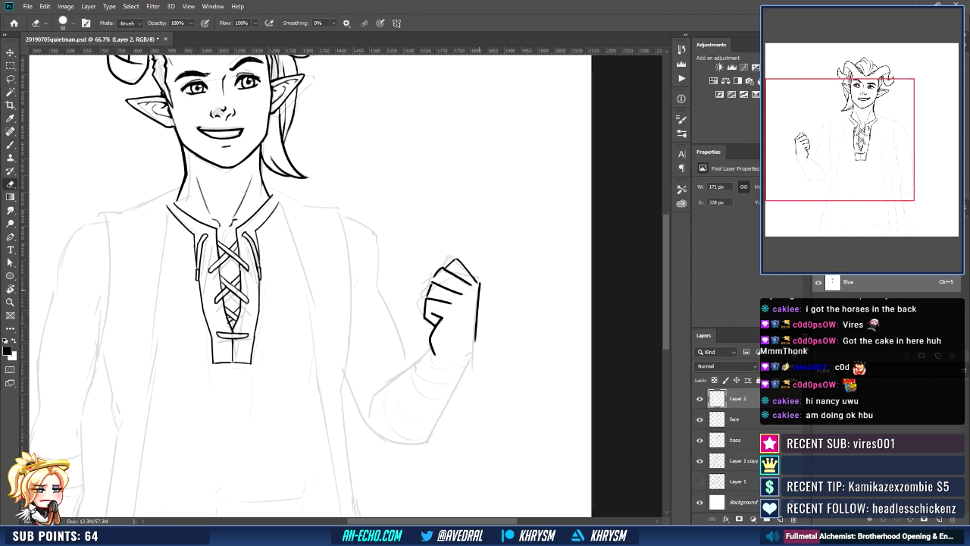
pyautogui.moveTo(477, 288); pyautogui.dragTo(475, 342)
pyautogui.press('b')
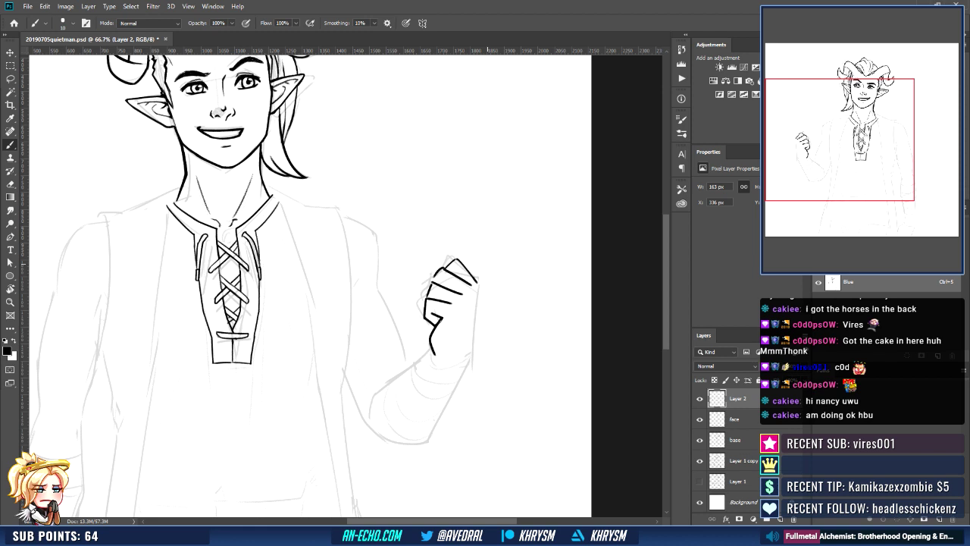
pyautogui.press('e')
pyautogui.moveTo(434, 354)
pyautogui.mouseDown()
pyautogui.moveTo(439, 322)
pyautogui.moveTo(442, 351)
pyautogui.mouseUp()
pyautogui.press('b')
pyautogui.moveTo(478, 284); pyautogui.dragTo(477, 341)
# Erase and rework the thumb, inner finger and inner wrist lines of the raised fist
pyautogui.press('e')
pyautogui.moveTo(426, 317)
pyautogui.mouseDown()
pyautogui.moveTo(437, 328)
pyautogui.moveTo(424, 316)
pyautogui.moveTo(446, 303)
pyautogui.moveTo(429, 324)
pyautogui.moveTo(445, 350)
pyautogui.mouseUp()
pyautogui.press('b')
pyautogui.press('e')
pyautogui.press('b')
pyautogui.press('e')
pyautogui.press('b')
pyautogui.press('e')
pyautogui.press('b')
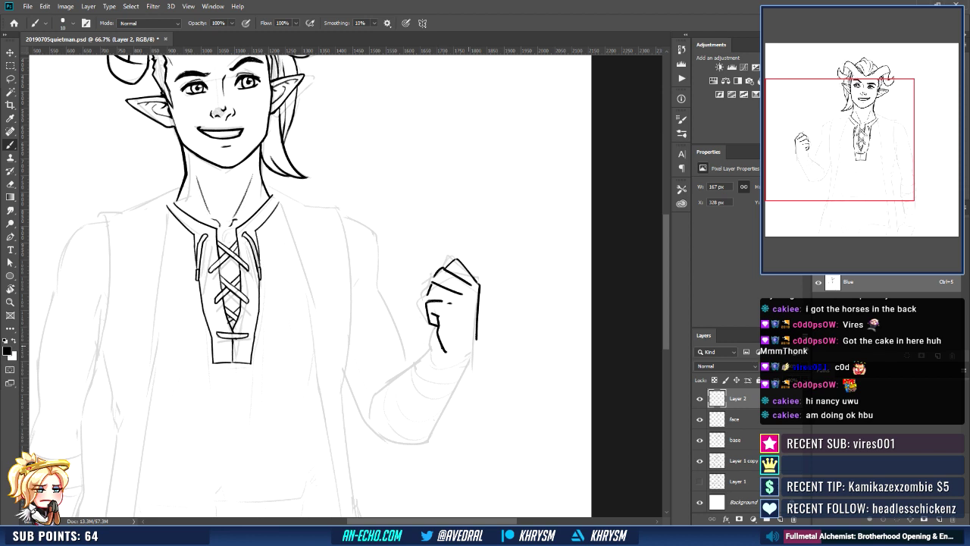
# Erase the outer edge of the raised hand again and redraw it slightly further inward
pyautogui.press('e')
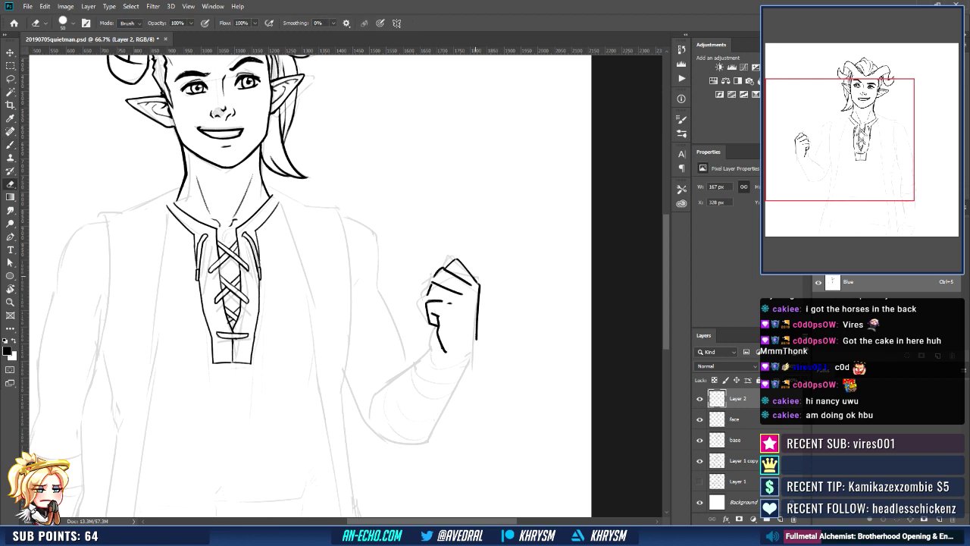
pyautogui.moveTo(481, 282); pyautogui.dragTo(477, 331)
pyautogui.press('b')
pyautogui.press('e')
pyautogui.press('b')
pyautogui.moveTo(478, 279); pyautogui.dragTo(474, 330)
pyautogui.press('b')
pyautogui.moveTo(474, 315)
pyautogui.mouseDown()
pyautogui.moveTo(474, 356)
pyautogui.moveTo(494, 359)
pyautogui.mouseUp()
# Rotate the inked hand by -1.17° and shift it slightly inward over the sketch
pyautogui.hotkey('ctrl', 't')
pyautogui.moveTo(507, 274); pyautogui.dragTo(501, 263)
pyautogui.moveTo(469, 322); pyautogui.dragTo(449, 305)
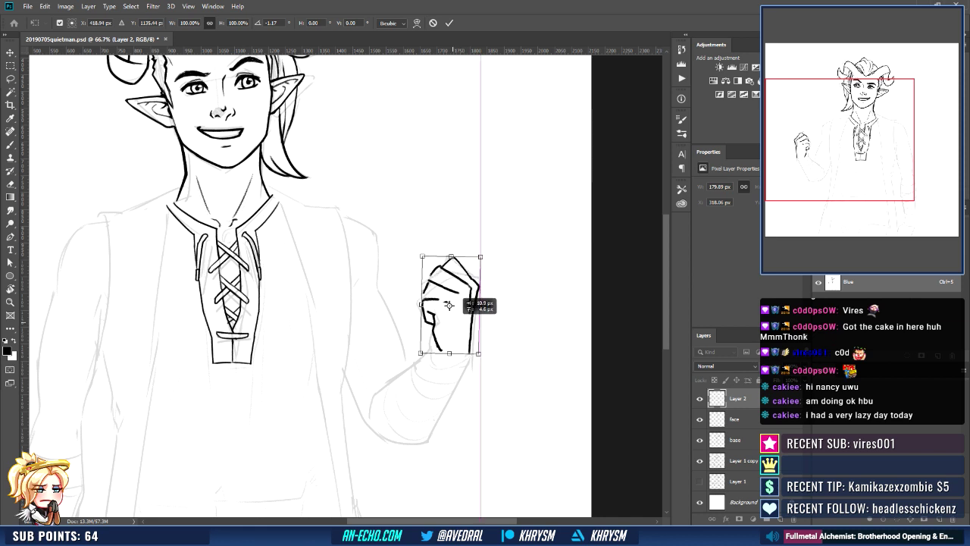
pyautogui.press('Return')
# Touch up the finger edge and the short finger crease on the raised fist
pyautogui.press('e')
pyautogui.press('b')
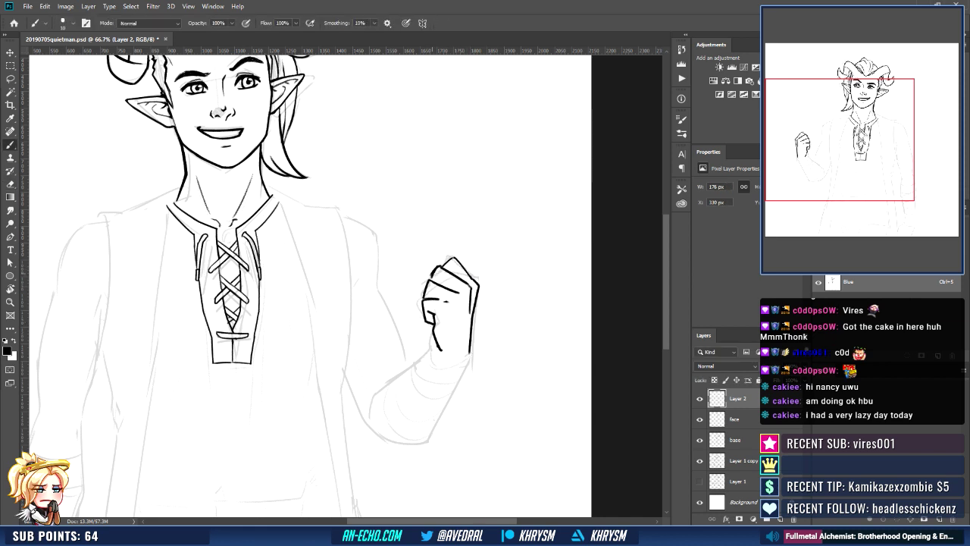
pyautogui.moveTo(436, 272); pyautogui.dragTo(431, 281)
pyautogui.moveTo(444, 300); pyautogui.dragTo(432, 298)
pyautogui.moveTo(460, 263)
pyautogui.mouseDown()
pyautogui.moveTo(469, 276)
pyautogui.moveTo(509, 237)
pyautogui.mouseUp()
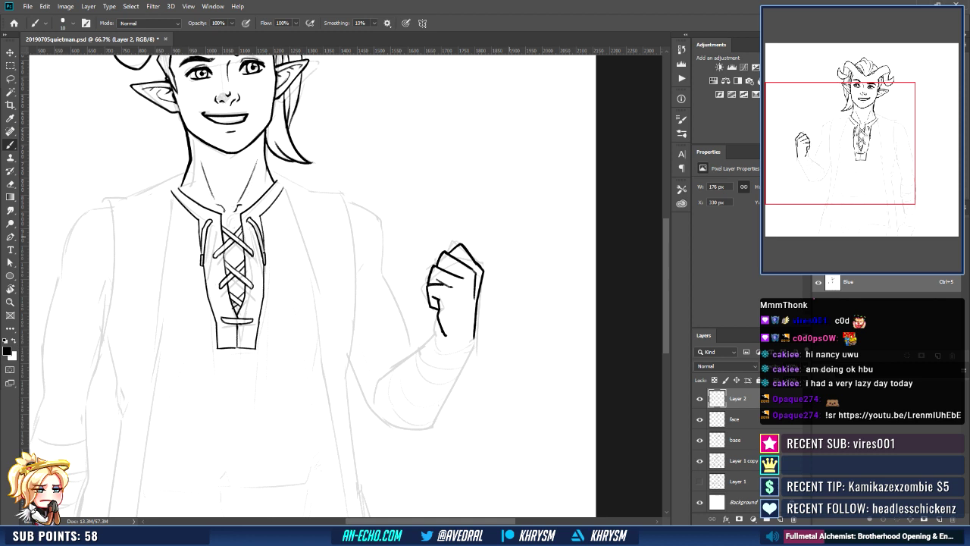
# Refine the finger and thumb lines, and move the inked fist slightly up and toward the body
pyautogui.moveTo(446, 281)
pyautogui.mouseDown()
pyautogui.moveTo(464, 288)
pyautogui.moveTo(458, 323)
pyautogui.mouseUp()
pyautogui.press('e')
pyautogui.press('b')
pyautogui.press('e')
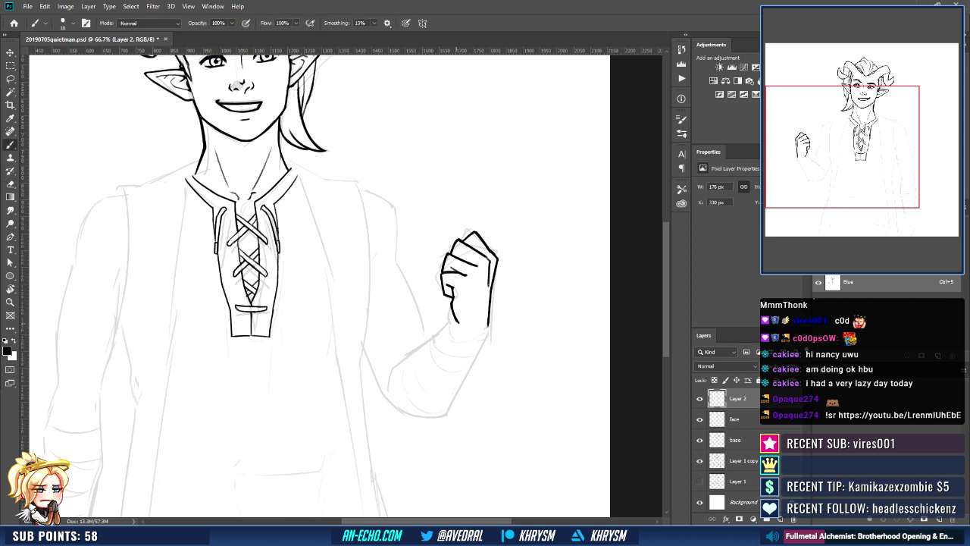
pyautogui.press('v')
pyautogui.moveTo(485, 298); pyautogui.dragTo(482, 296)
pyautogui.press('b')
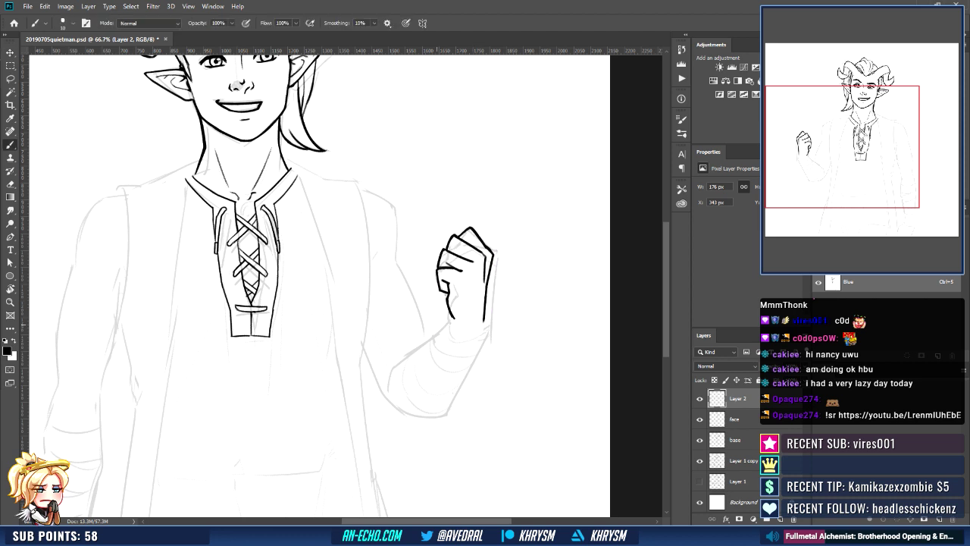
# Ink both edges of the raised forearm from the wrist down to the elbow
pyautogui.moveTo(396, 363)
pyautogui.mouseDown()
pyautogui.moveTo(394, 388)
pyautogui.moveTo(452, 318)
pyautogui.mouseUp()
pyautogui.hotkey('ctrl', 'z')
pyautogui.moveTo(489, 286)
pyautogui.mouseDown()
pyautogui.moveTo(487, 327)
pyautogui.moveTo(448, 410)
pyautogui.mouseUp()
pyautogui.hotkey('ctrl', 'z')
pyautogui.moveTo(487, 326); pyautogui.dragTo(445, 412)
pyautogui.moveTo(464, 275); pyautogui.dragTo(470, 279)
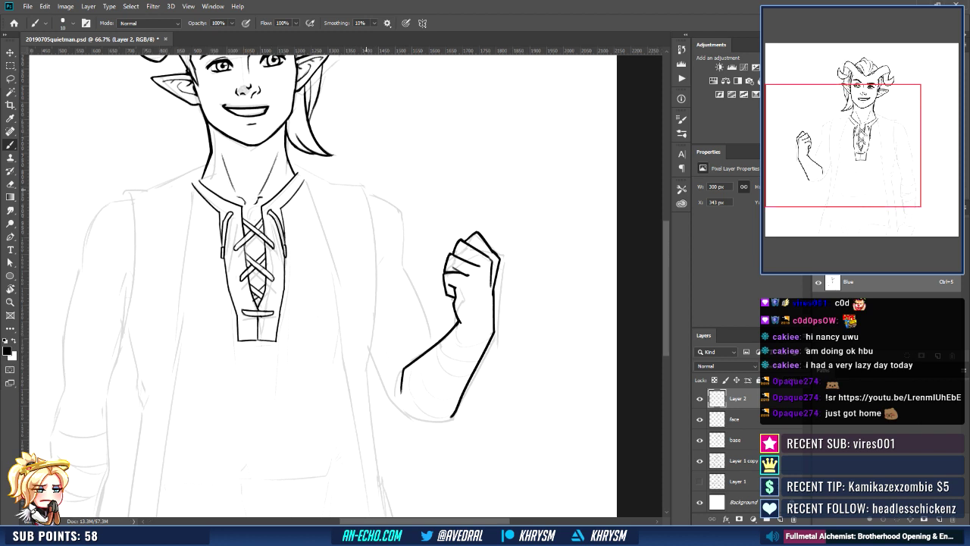
# Ink the shoulder curve and the outer edge of the raised upper arm down to the forearm
pyautogui.moveTo(364, 194)
pyautogui.mouseDown()
pyautogui.moveTo(405, 212)
pyautogui.moveTo(405, 273)
pyautogui.mouseUp()
pyautogui.hotkey('ctrl', 'z')
pyautogui.moveTo(405, 212)
pyautogui.mouseDown()
pyautogui.moveTo(406, 261)
pyautogui.moveTo(437, 341)
pyautogui.mouseUp()
pyautogui.hotkey('ctrl', 'z')
pyautogui.moveTo(405, 253)
pyautogui.mouseDown()
pyautogui.moveTo(434, 344)
pyautogui.moveTo(417, 342)
pyautogui.mouseUp()
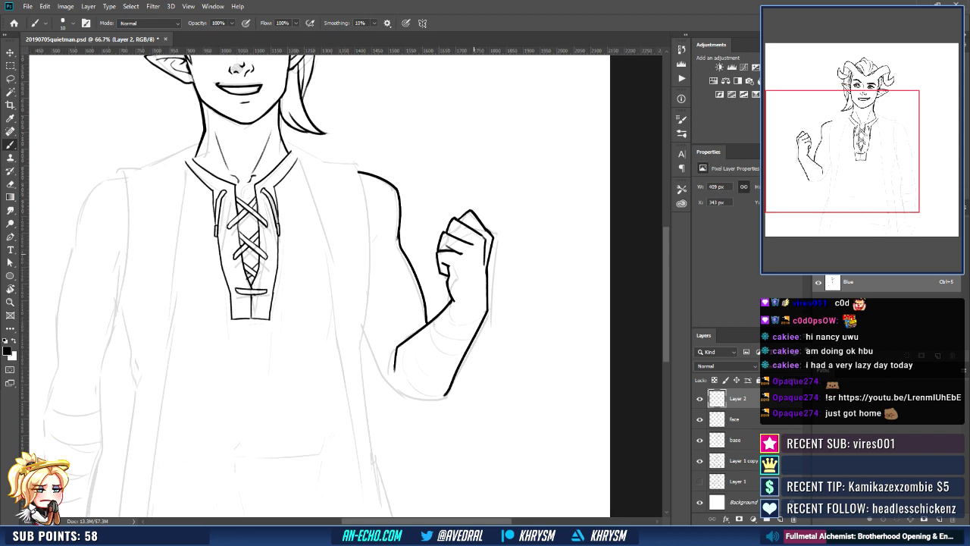
# Ink the underside of the raised upper arm around the elbow to meet the forearm
pyautogui.moveTo(362, 331)
pyautogui.mouseDown()
pyautogui.moveTo(396, 380)
pyautogui.moveTo(437, 399)
pyautogui.mouseUp()
pyautogui.press('e')
pyautogui.press('b')
pyautogui.moveTo(484, 344); pyautogui.dragTo(493, 346)
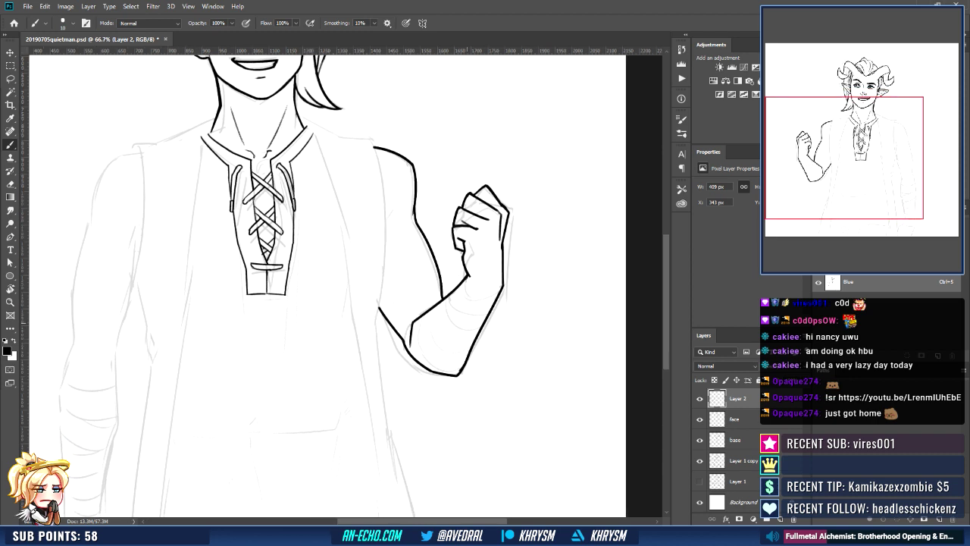
# Draw a second curved line inside the elbow to form the band edge of the forearm wrap
pyautogui.moveTo(422, 317)
pyautogui.mouseDown()
pyautogui.moveTo(423, 362)
pyautogui.moveTo(465, 375)
pyautogui.mouseUp()
pyautogui.hotkey('ctrl', 'z')
pyautogui.moveTo(420, 317); pyautogui.dragTo(428, 368)
pyautogui.hotkey('ctrl', 'z')
pyautogui.moveTo(418, 317); pyautogui.dragTo(424, 367)
pyautogui.moveTo(489, 293); pyautogui.dragTo(479, 322)
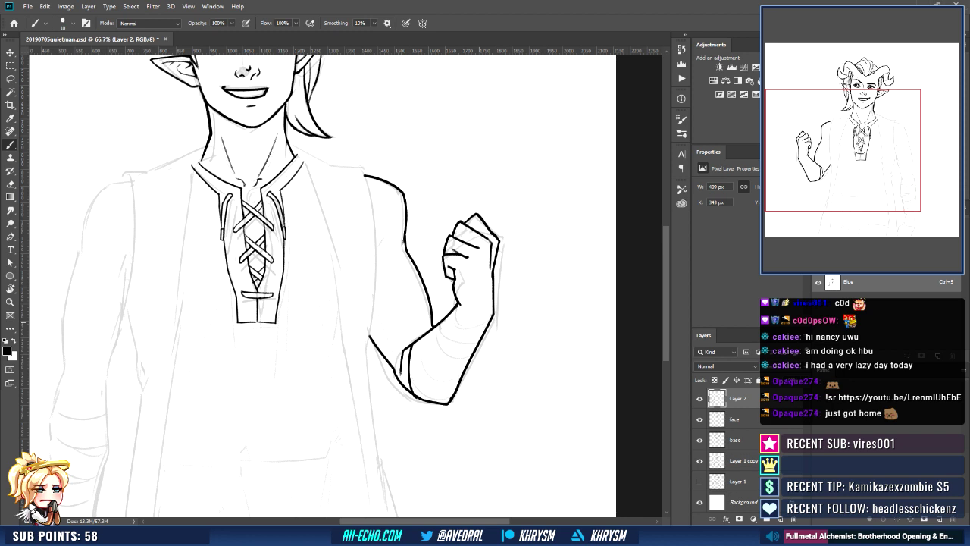
# Draw the curved edge of the forearm wrap across the wrist and clean up its ends
pyautogui.moveTo(424, 242); pyautogui.dragTo(435, 252)
pyautogui.moveTo(470, 315); pyautogui.dragTo(505, 319)
pyautogui.hotkey('ctrl', 'z')
pyautogui.press('e')
pyautogui.press('b')
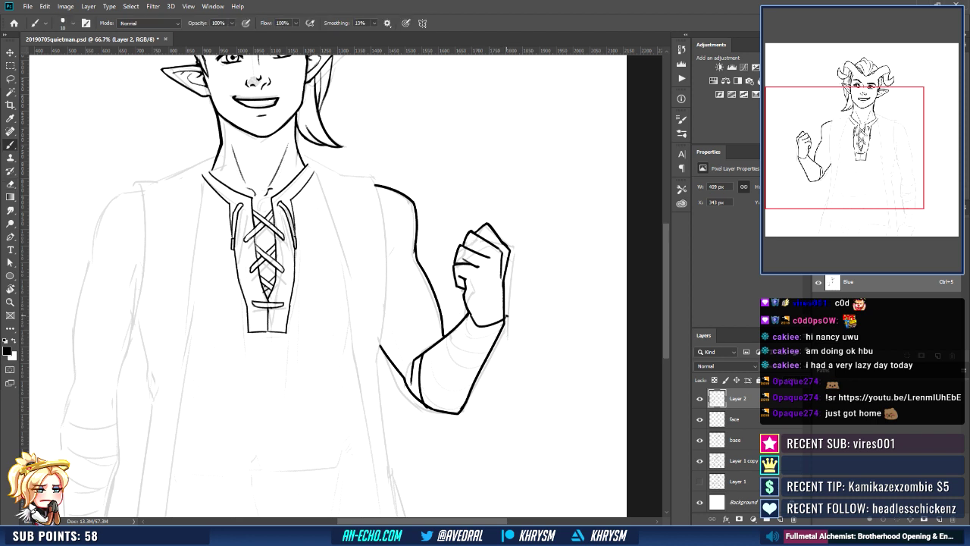
pyautogui.scroll(-2, 507, 318)
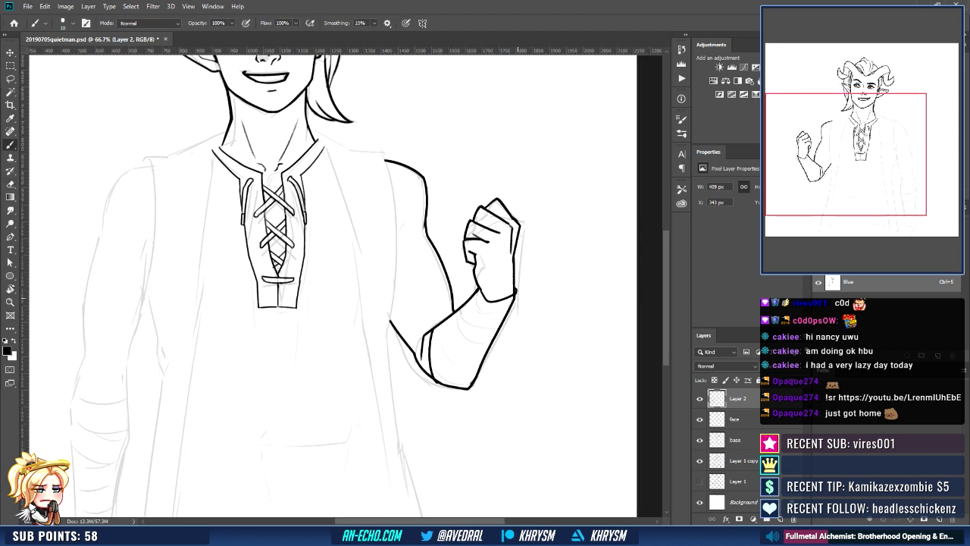
pyautogui.press('e')
pyautogui.press('b')
# Lasso the laced collar on the base layer, nudge it toward the raised arm, and deselect
pyautogui.moveTo(493, 315); pyautogui.dragTo(501, 309)
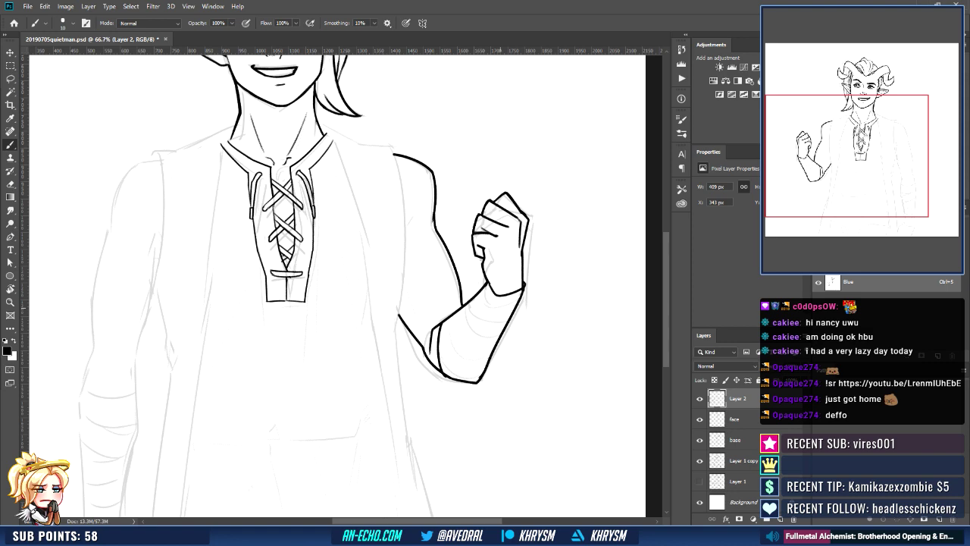
pyautogui.moveTo(480, 200); pyautogui.dragTo(545, 308)
pyautogui.moveTo(408, 322); pyautogui.dragTo(396, 345)
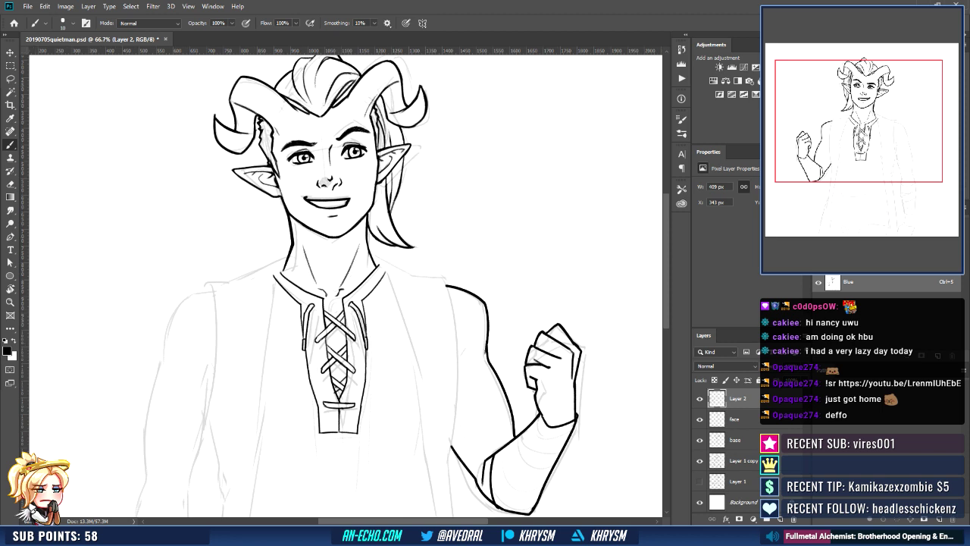
pyautogui.click(699, 440)
pyautogui.click(699, 440)
pyautogui.click(716, 439)
pyautogui.press('l')
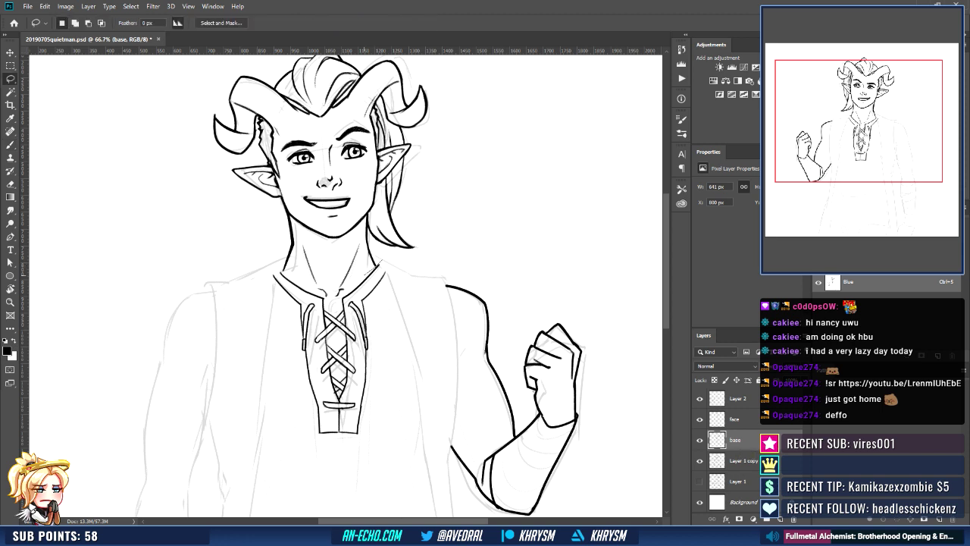
pyautogui.moveTo(307, 284)
pyautogui.mouseDown()
pyautogui.moveTo(261, 266)
pyautogui.moveTo(415, 385)
pyautogui.moveTo(390, 265)
pyautogui.mouseUp()
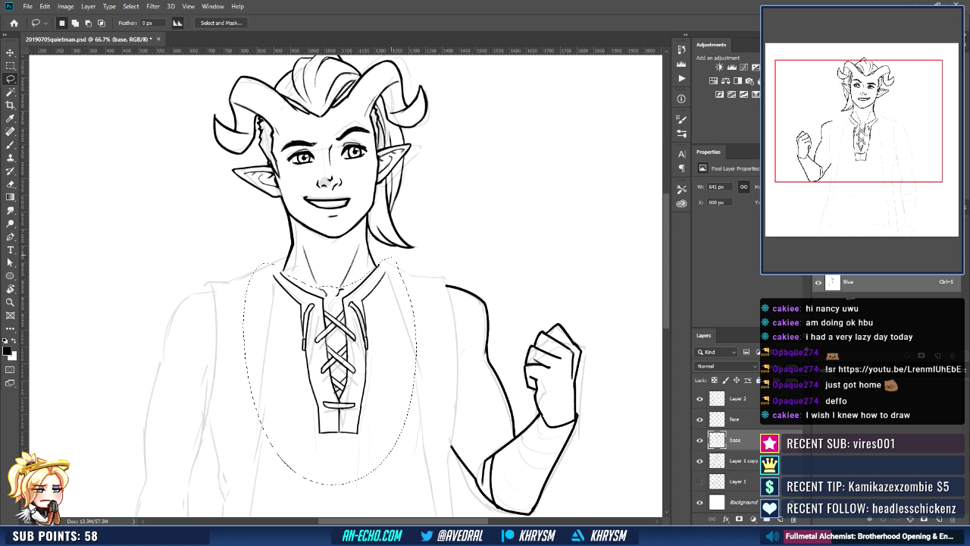
pyautogui.press('v')
pyautogui.press('Right')
pyautogui.press('Right')
pyautogui.press('Right')
pyautogui.press('Right')
pyautogui.press('Right')
pyautogui.press('Right')
pyautogui.press('Right')
pyautogui.press('Right')
pyautogui.press('Right')
pyautogui.press('Right')
pyautogui.press('Right')
pyautogui.press('Right')
pyautogui.press('Right')
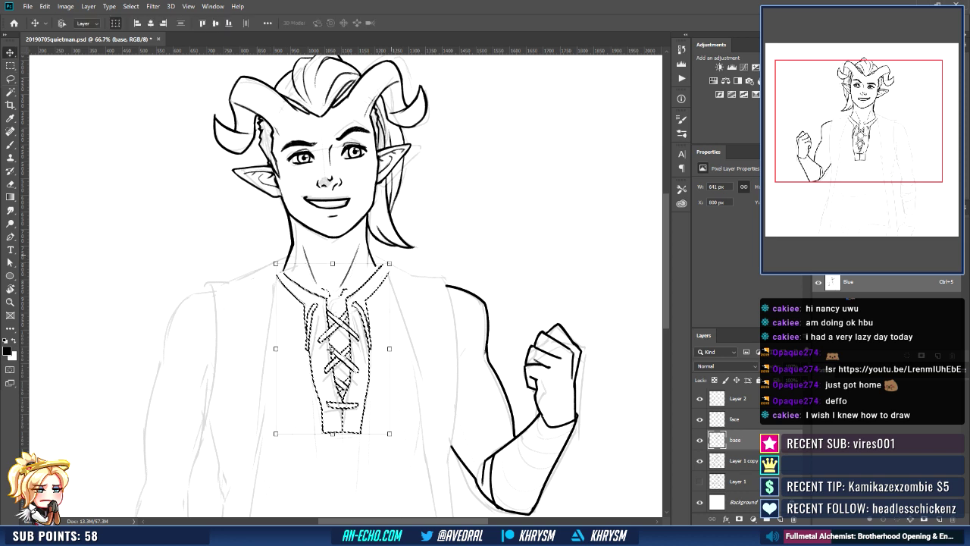
pyautogui.hotkey('ctrl', 'd')
# Redraw the neck line on the raised-arm side and erase the one on the opposite side
pyautogui.press('e')
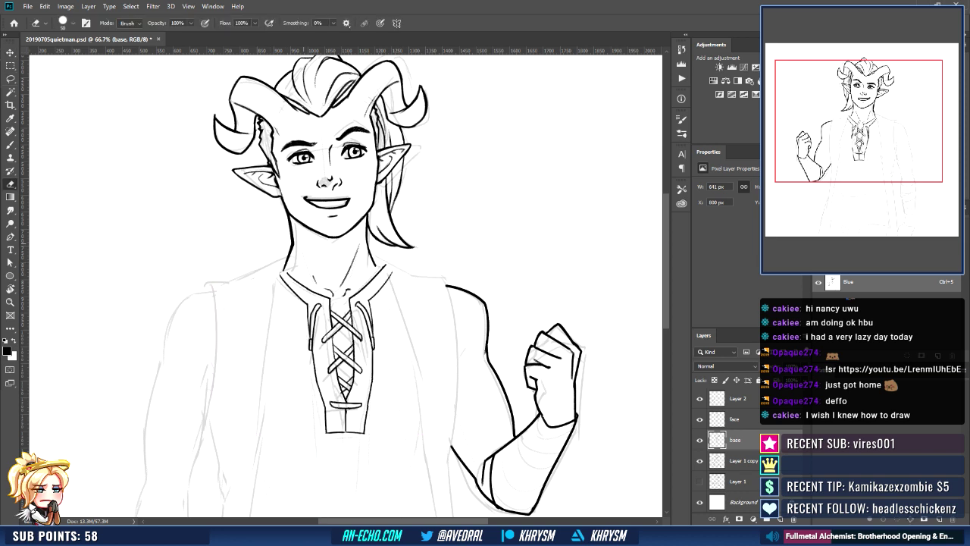
pyautogui.press('b')
pyautogui.hotkey('ctrl', 'z')
pyautogui.moveTo(366, 216); pyautogui.dragTo(345, 287)
pyautogui.press('e')
pyautogui.moveTo(297, 245); pyautogui.dragTo(318, 288)
pyautogui.press('b')
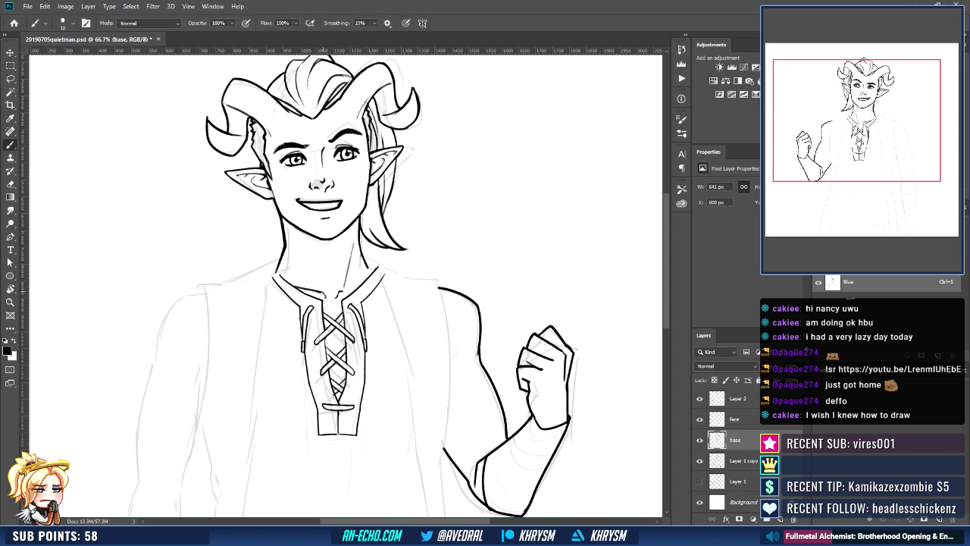
# Clean up the collarbone marks at the throat and redraw the neck line opposite the raised arm
pyautogui.press('e')
pyautogui.press('b')
pyautogui.press('e')
pyautogui.moveTo(340, 291); pyautogui.dragTo(337, 297)
pyautogui.press('b')
pyautogui.moveTo(294, 245); pyautogui.dragTo(314, 286)
# Erase and redraw the neck line on the raised-arm side, adding a short collarbone stroke beside it
pyautogui.press('e')
pyautogui.moveTo(353, 243); pyautogui.dragTo(345, 285)
pyautogui.press('b')
pyautogui.hotkey('ctrl', 'z')
pyautogui.moveTo(354, 238); pyautogui.dragTo(345, 286)
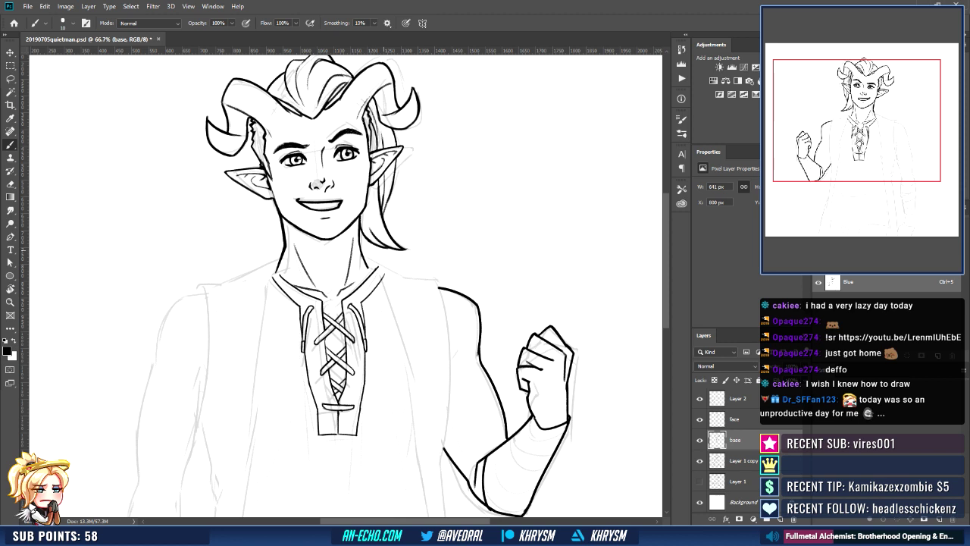
pyautogui.moveTo(341, 289); pyautogui.dragTo(356, 286)
# Ink the collar's outer end and the start of the vest's front edge opposite the raised arm
pyautogui.moveTo(468, 325); pyautogui.dragTo(452, 341)
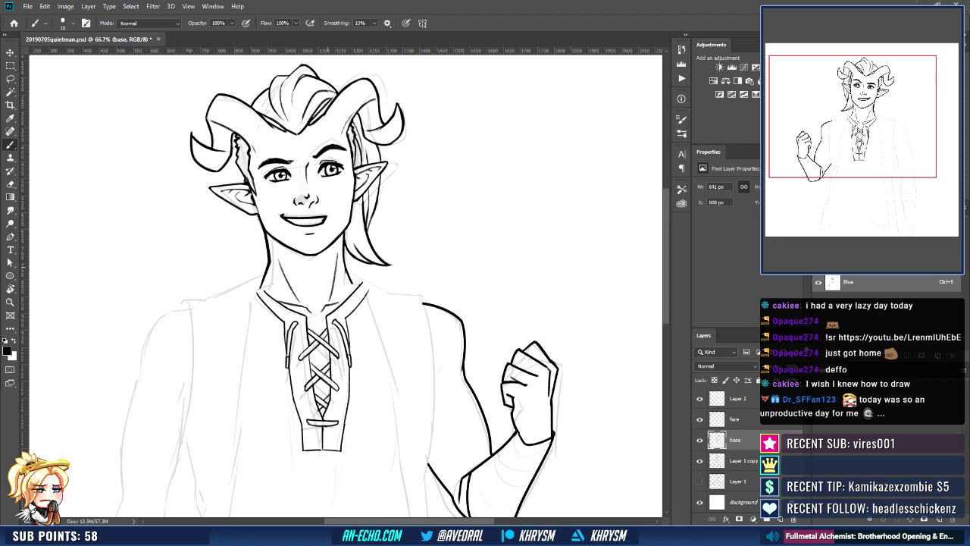
pyautogui.moveTo(327, 263); pyautogui.dragTo(362, 260)
pyautogui.press('e')
pyautogui.moveTo(298, 292); pyautogui.dragTo(315, 314)
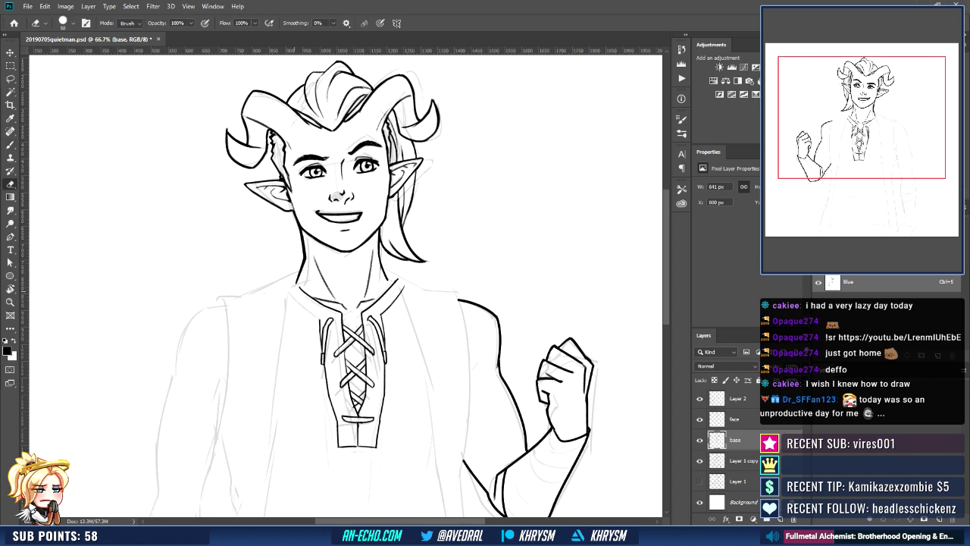
pyautogui.press('b')
pyautogui.moveTo(296, 283)
pyautogui.mouseDown()
pyautogui.moveTo(312, 296)
pyautogui.moveTo(290, 294)
pyautogui.moveTo(285, 314)
pyautogui.moveTo(300, 303)
pyautogui.moveTo(323, 324)
pyautogui.mouseUp()
pyautogui.hotkey('ctrl', 'z')
pyautogui.hotkey('ctrl', 'z')
pyautogui.hotkey('ctrl', 'z')
pyautogui.moveTo(291, 293); pyautogui.dragTo(319, 319)
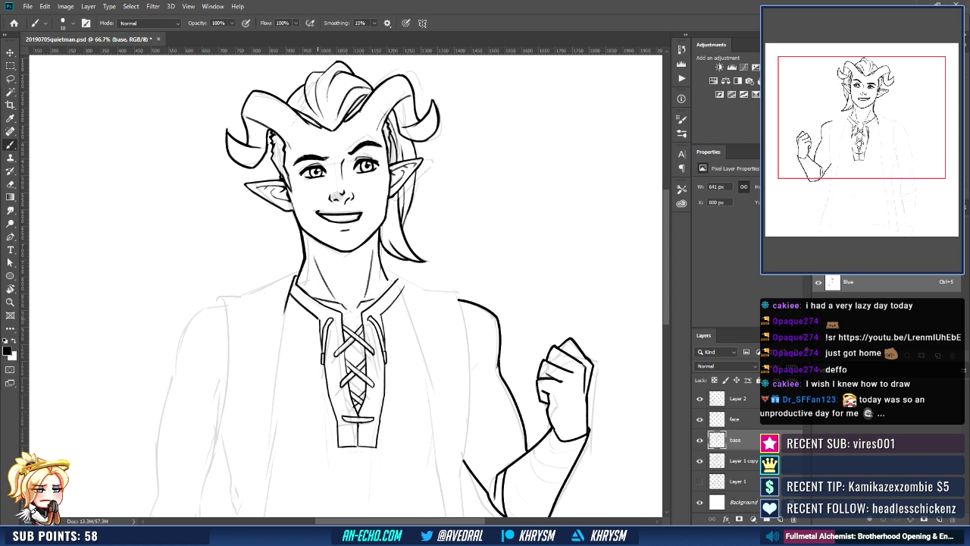
pyautogui.moveTo(404, 285); pyautogui.dragTo(393, 249)
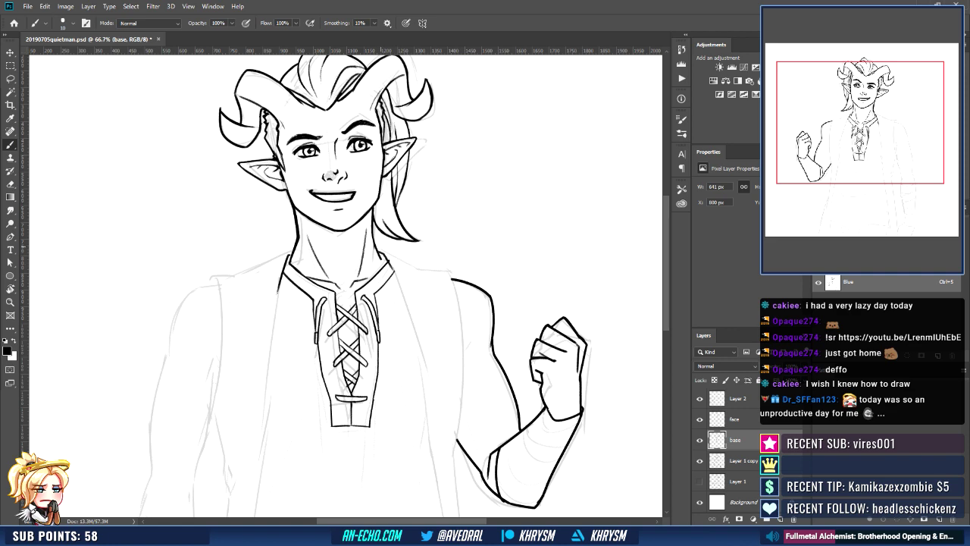
# Ink the vest's shoulder line from the collar to the shoulder tip opposite the raised arm
pyautogui.moveTo(375, 242); pyautogui.dragTo(412, 263)
pyautogui.moveTo(273, 279)
pyautogui.mouseDown()
pyautogui.moveTo(319, 276)
pyautogui.moveTo(383, 309)
pyautogui.mouseUp()
pyautogui.moveTo(317, 313)
pyautogui.mouseDown()
pyautogui.moveTo(400, 278)
pyautogui.moveTo(368, 272)
pyautogui.mouseUp()
pyautogui.hotkey('ctrl', 'z')
pyautogui.moveTo(313, 298); pyautogui.dragTo(368, 276)
pyautogui.moveTo(523, 349)
pyautogui.mouseDown()
pyautogui.moveTo(452, 340)
pyautogui.moveTo(495, 295)
pyautogui.moveTo(503, 346)
pyautogui.mouseUp()
# Ink the vest's shoulder line from the collar to the raised arm and clean up its outer end
pyautogui.press('r')
pyautogui.press('e')
pyautogui.press('b')
pyautogui.moveTo(395, 291)
pyautogui.mouseDown()
pyautogui.moveTo(449, 286)
pyautogui.moveTo(504, 212)
pyautogui.mouseUp()
pyautogui.press('Escape')
pyautogui.press('e')
pyautogui.moveTo(459, 279)
pyautogui.mouseDown()
pyautogui.moveTo(468, 274)
pyautogui.moveTo(474, 286)
pyautogui.moveTo(473, 239)
pyautogui.mouseUp()
pyautogui.press('b')
pyautogui.hotkey('ctrl', 'z')
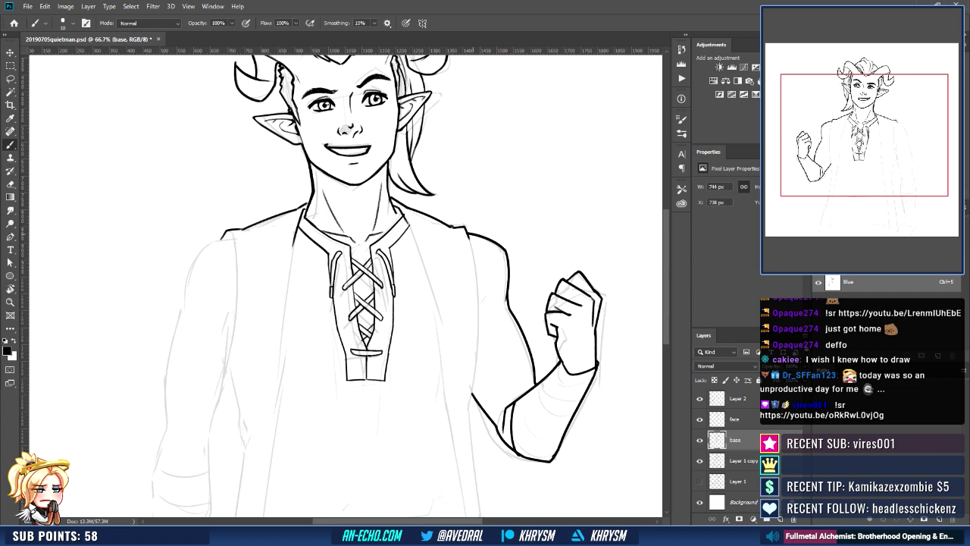
# Ink the vest's armhole edge opposite the raised arm and tidy the corner at the shoulder tip
pyautogui.moveTo(302, 225); pyautogui.dragTo(348, 209)
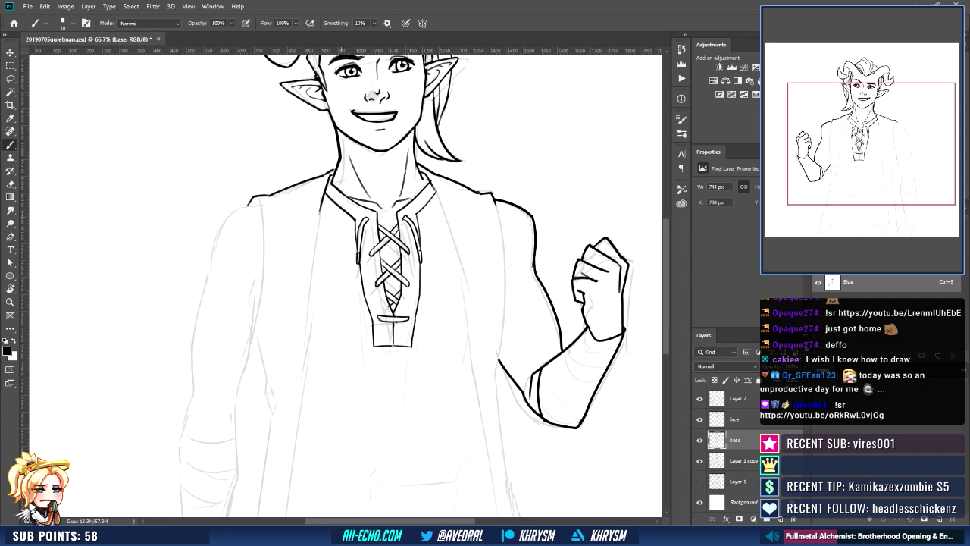
pyautogui.moveTo(294, 233); pyautogui.dragTo(301, 225)
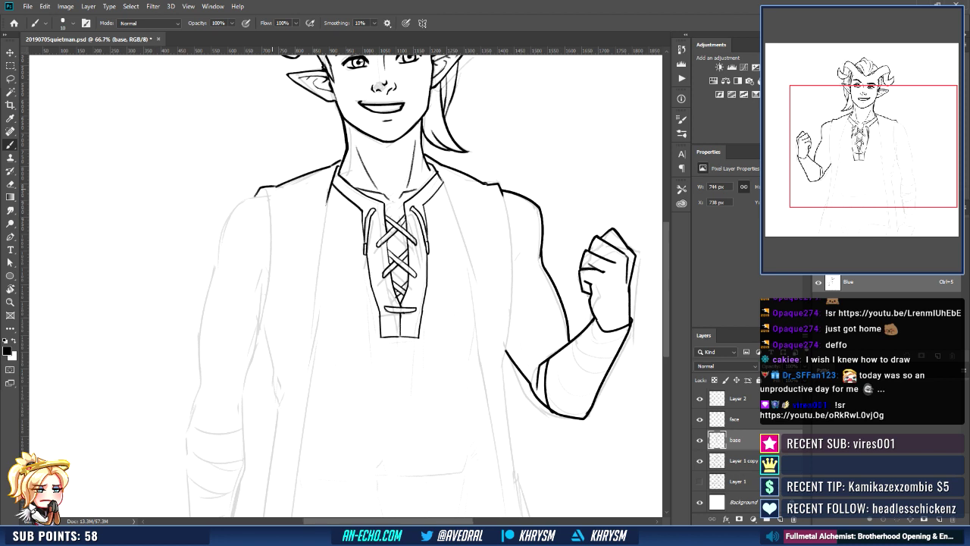
pyautogui.moveTo(264, 187); pyautogui.dragTo(275, 327)
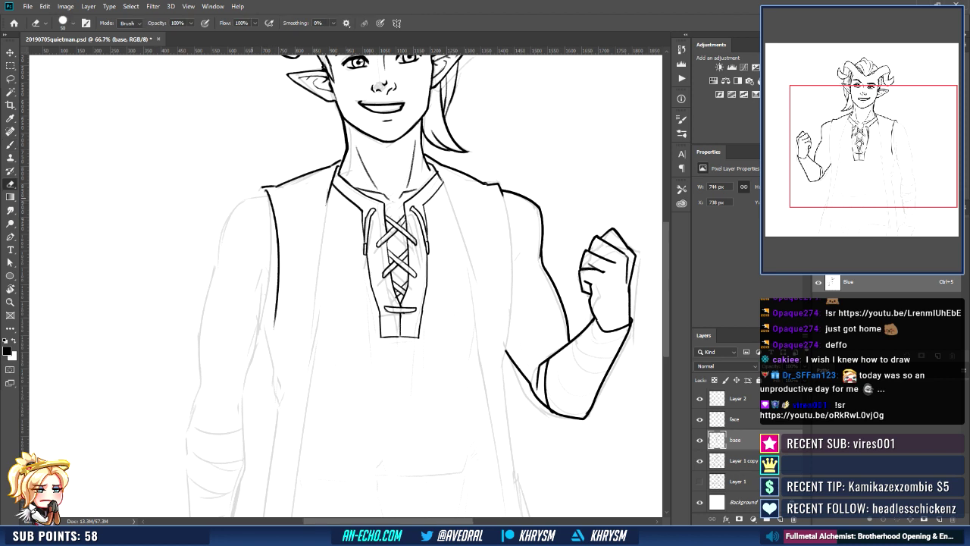
pyautogui.moveTo(264, 188); pyautogui.dragTo(258, 198)
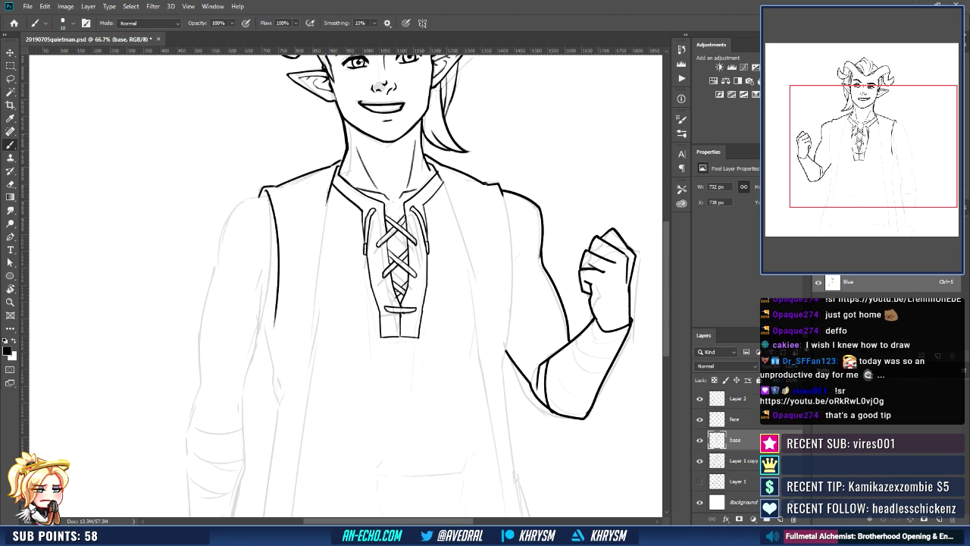
# Erase and redraw the shoulder line opposite the raised arm, retouching it between the collar and the shoulder tip
pyautogui.moveTo(296, 148); pyautogui.dragTo(326, 208)
pyautogui.moveTo(290, 256); pyautogui.dragTo(337, 232)
pyautogui.moveTo(289, 255); pyautogui.dragTo(308, 248)
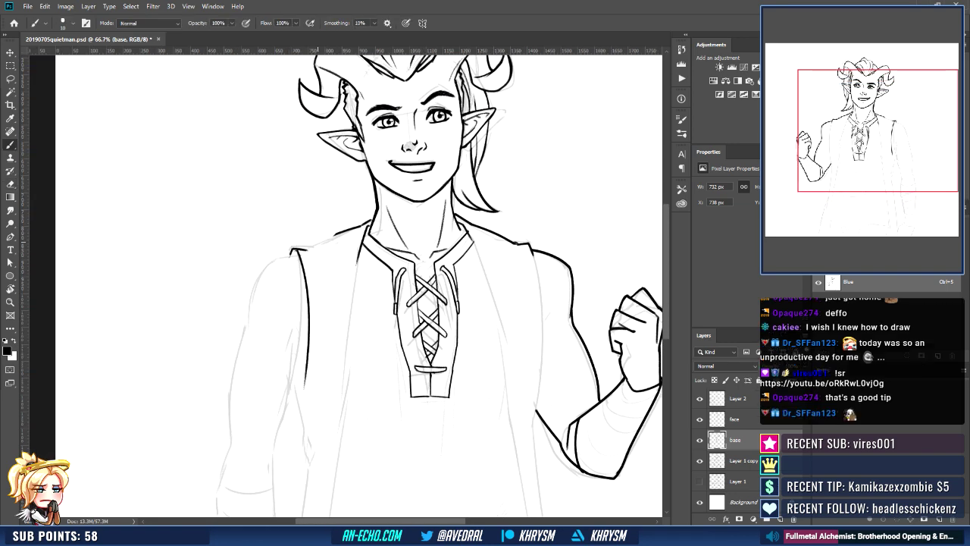
pyautogui.press('e')
pyautogui.press('b')
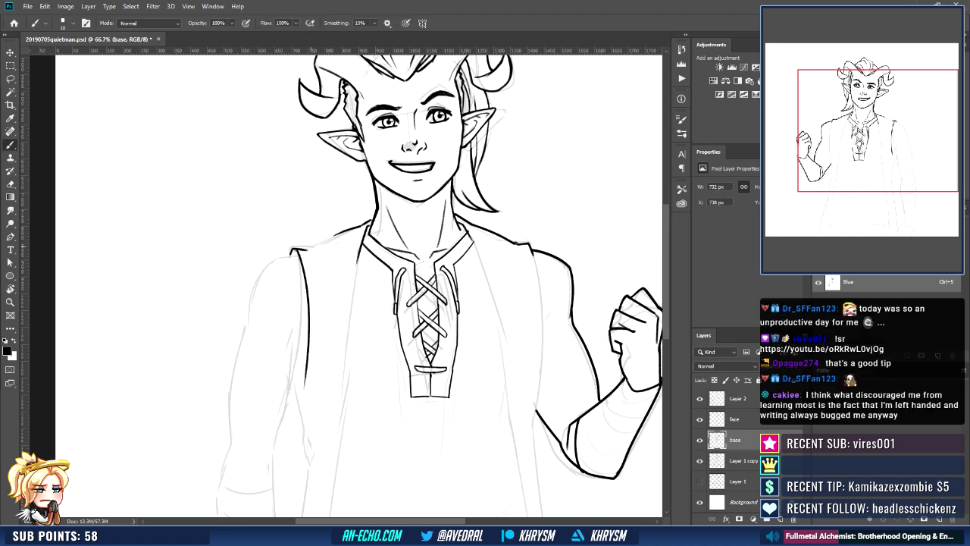
pyautogui.moveTo(306, 248)
pyautogui.mouseDown()
pyautogui.moveTo(353, 228)
pyautogui.moveTo(348, 221)
pyautogui.mouseUp()
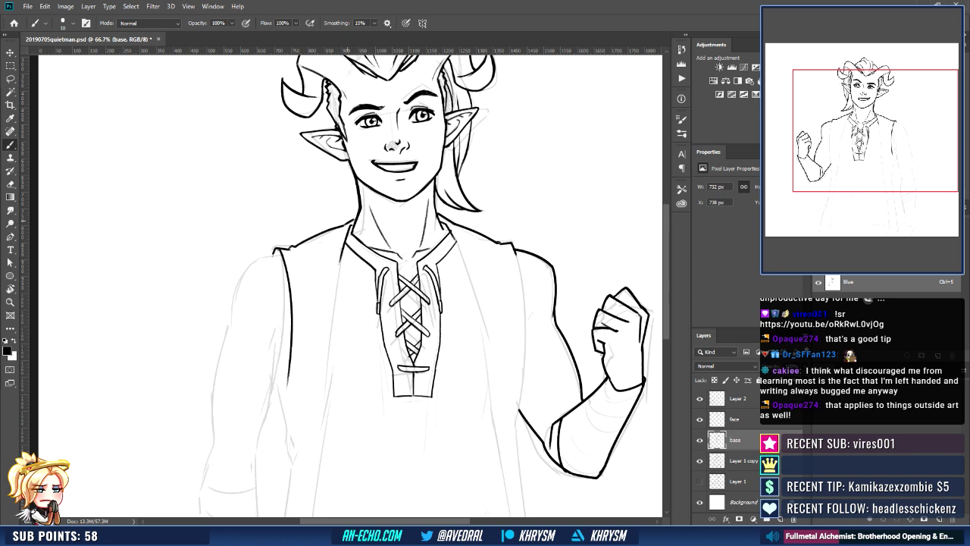
pyautogui.moveTo(378, 216)
pyautogui.mouseDown()
pyautogui.moveTo(378, 237)
pyautogui.moveTo(416, 240)
pyautogui.moveTo(450, 225)
pyautogui.mouseUp()
pyautogui.press('e')
pyautogui.moveTo(372, 253); pyautogui.dragTo(409, 236)
pyautogui.press('b')
pyautogui.press('e')
pyautogui.press('b')
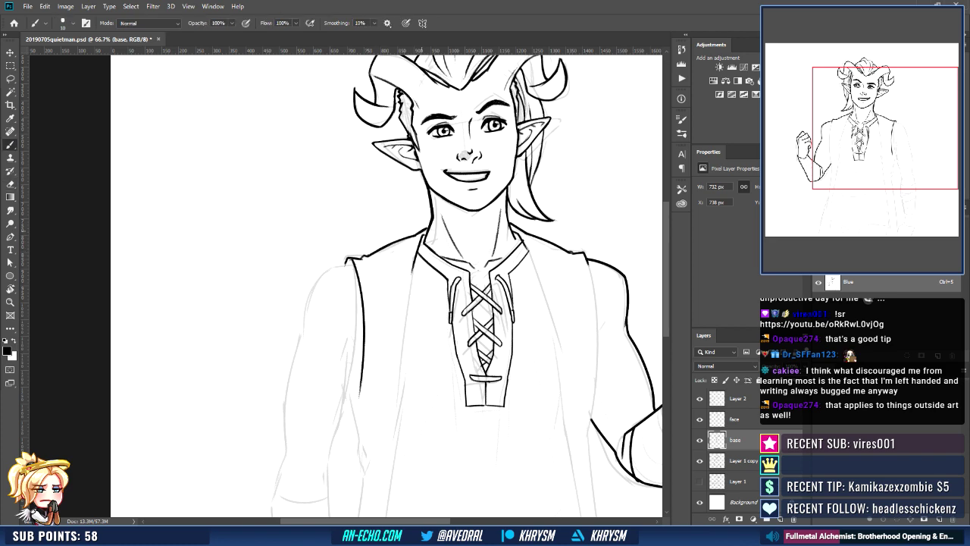
pyautogui.moveTo(503, 203); pyautogui.dragTo(415, 231)
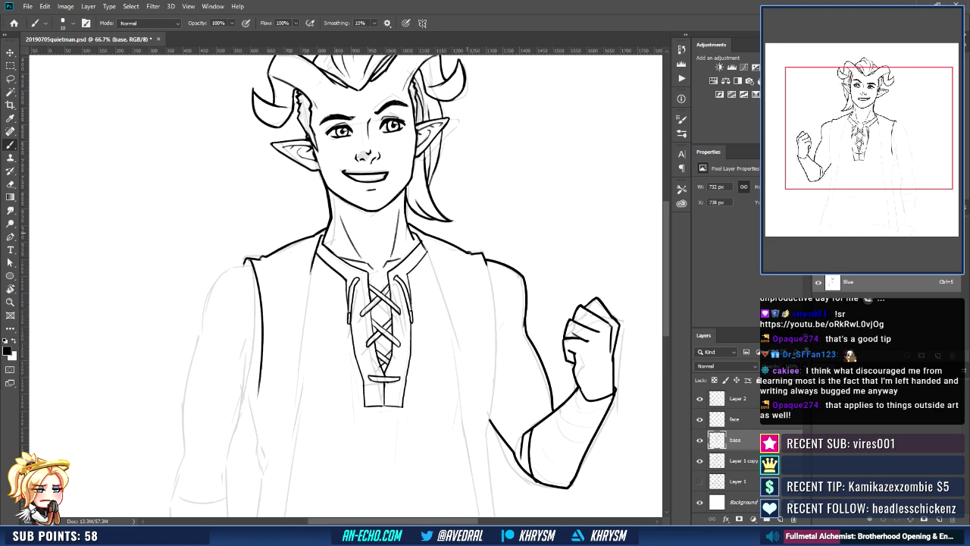
# Extend the armhole edge opposite the raised arm down to the armpit
pyautogui.moveTo(286, 303); pyautogui.dragTo(306, 344)
pyautogui.moveTo(513, 381); pyautogui.dragTo(503, 268)
pyautogui.moveTo(295, 230)
pyautogui.mouseDown()
pyautogui.moveTo(289, 175)
pyautogui.moveTo(266, 190)
pyautogui.moveTo(262, 277)
pyautogui.mouseUp()
pyautogui.press('e')
pyautogui.press('b')
pyautogui.moveTo(264, 180); pyautogui.dragTo(255, 280)
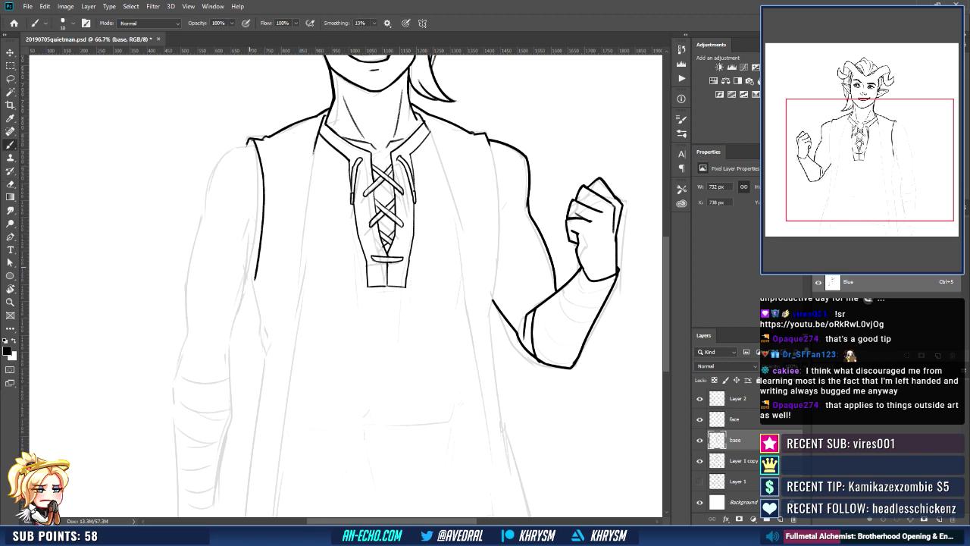
pyautogui.hotkey('ctrl', 'z')
# Ink the vest's side edge from the armpit down to the waist, erasing and redrawing its first stroke
pyautogui.moveTo(249, 271); pyautogui.dragTo(262, 317)
pyautogui.scroll(-2, 345, 287)
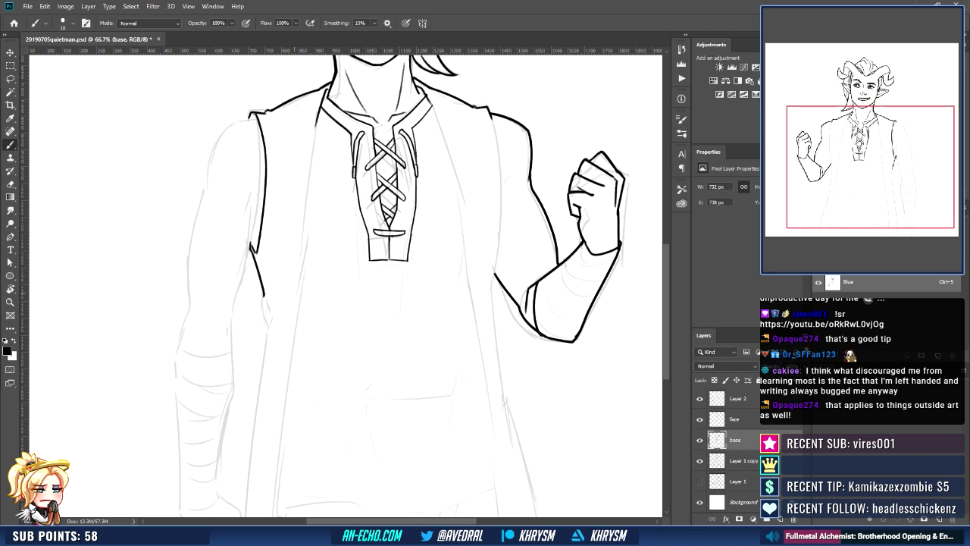
pyautogui.press('e')
pyautogui.moveTo(256, 261); pyautogui.dragTo(265, 295)
pyautogui.press('b')
pyautogui.moveTo(254, 258); pyautogui.dragTo(271, 324)
# Ink the vest's long outer edge from the waist down to the bottom of the canvas, opposite the raised arm
pyautogui.scroll(-5, 272, 325)
pyautogui.moveTo(286, 210); pyautogui.dragTo(258, 442)
pyautogui.hotkey('ctrl', 'z')
pyautogui.moveTo(280, 235); pyautogui.dragTo(258, 442)
pyautogui.hotkey('ctrl', 'z')
pyautogui.moveTo(279, 235); pyautogui.dragTo(264, 442)
pyautogui.moveTo(303, 278); pyautogui.dragTo(275, 368)
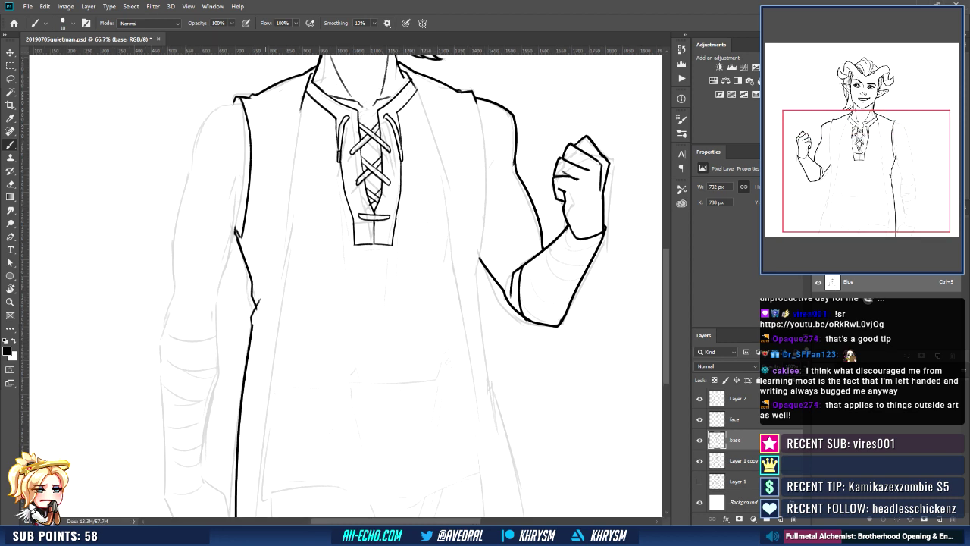
# Clean up the notch at the vest's waist and ink a short diagonal fold rising from it
pyautogui.press('e')
pyautogui.moveTo(270, 299); pyautogui.dragTo(258, 306)
pyautogui.press('b')
pyautogui.press('e')
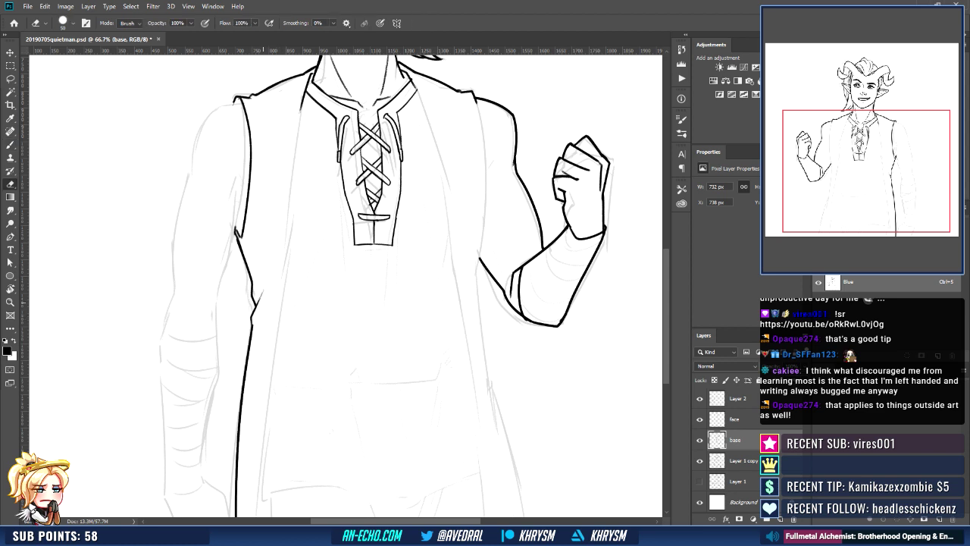
pyautogui.press('b')
pyautogui.moveTo(271, 272); pyautogui.dragTo(253, 305)
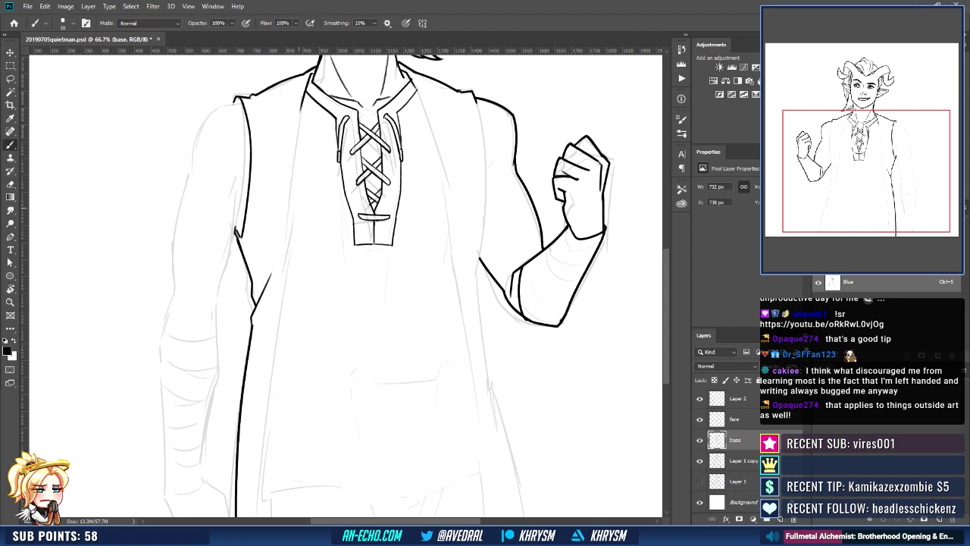
pyautogui.press('e')
pyautogui.moveTo(275, 272); pyautogui.dragTo(267, 294)
pyautogui.hotkey('ctrl', 'z')
pyautogui.hotkey('ctrl', 'z')
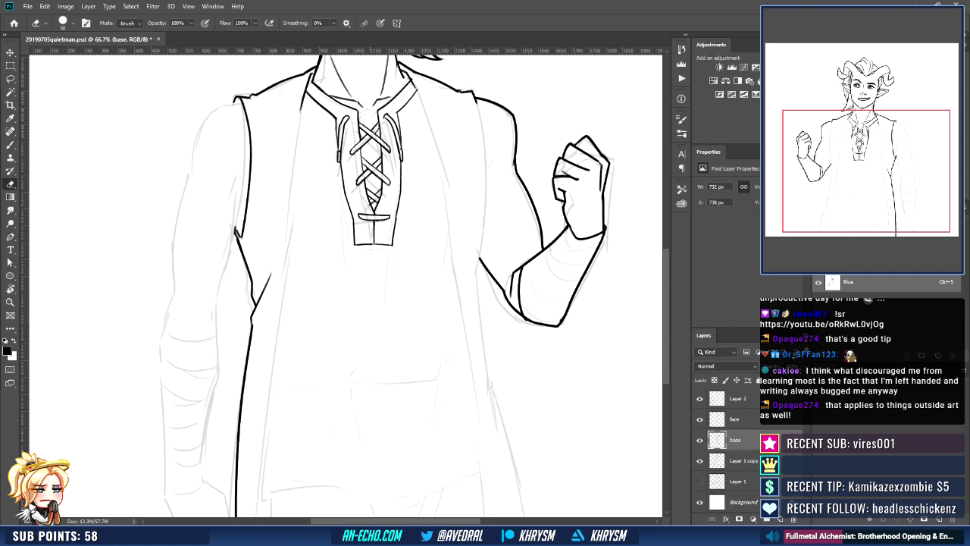
# Ink and clean up the vest's front edge from the collar to the waist opposite the raised arm, using a rotated canvas view
pyautogui.scroll(-2, 345, 288)
pyautogui.moveTo(431, 341)
pyautogui.mouseDown()
pyautogui.moveTo(439, 479)
pyautogui.moveTo(519, 98)
pyautogui.moveTo(512, 83)
pyautogui.moveTo(346, 485)
pyautogui.moveTo(257, 463)
pyautogui.mouseUp()
pyautogui.press('r')
pyautogui.press('e')
pyautogui.moveTo(521, 164)
pyautogui.mouseDown()
pyautogui.moveTo(313, 295)
pyautogui.moveTo(279, 329)
pyautogui.mouseUp()
pyautogui.press('b')
pyautogui.press('r')
pyautogui.moveTo(382, 246); pyautogui.dragTo(370, 238)
pyautogui.moveTo(370, 238); pyautogui.dragTo(383, 223)
pyautogui.press('e')
pyautogui.moveTo(355, 254)
pyautogui.mouseDown()
pyautogui.moveTo(306, 330)
pyautogui.moveTo(347, 266)
pyautogui.mouseUp()
pyautogui.moveTo(329, 305); pyautogui.dragTo(335, 291)
pyautogui.press('b')
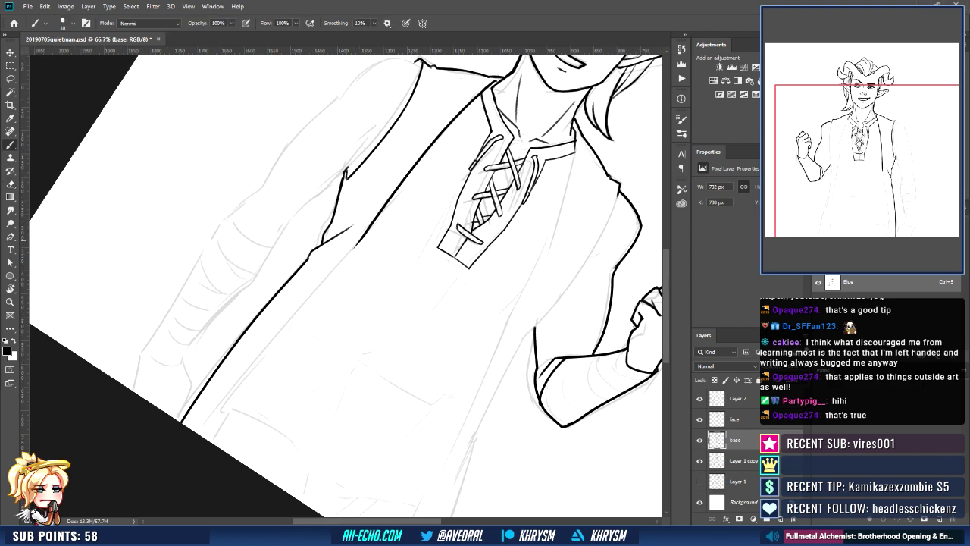
# Continue the vest's front edge from the waist to the bottom of the canvas and reset the canvas rotation
pyautogui.moveTo(357, 239); pyautogui.dragTo(191, 445)
pyautogui.press('Escape')
pyautogui.moveTo(423, 321); pyautogui.dragTo(406, 290)
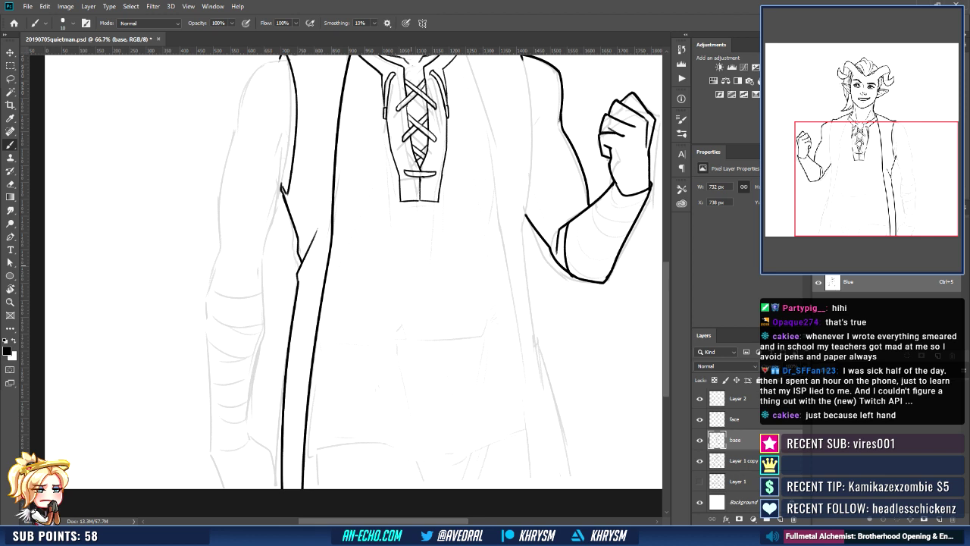
pyautogui.moveTo(445, 293); pyautogui.dragTo(439, 298)
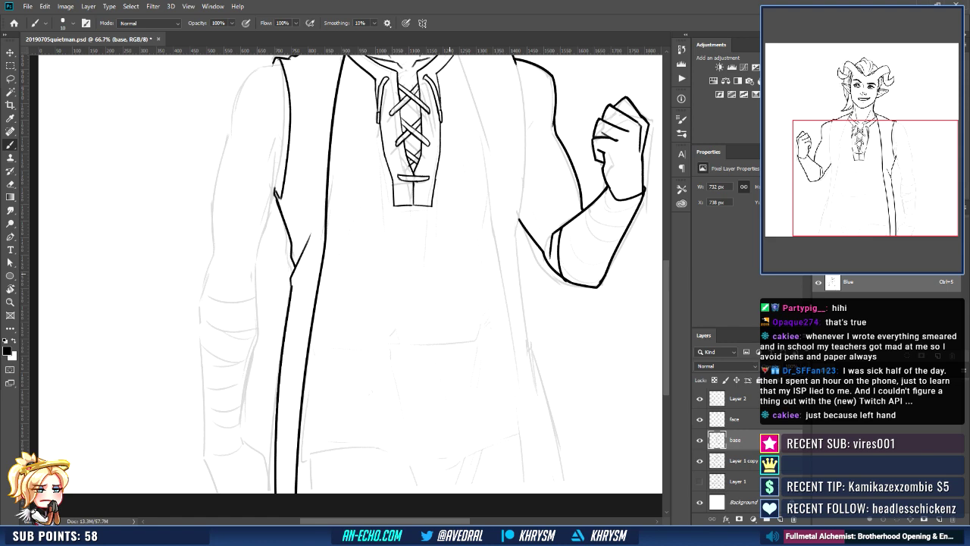
# Redraw the vest's front edge between chest and waist opposite the raised arm, then thin the stroke with the eraser
pyautogui.moveTo(448, 241)
pyautogui.mouseDown()
pyautogui.moveTo(468, 265)
pyautogui.moveTo(460, 319)
pyautogui.mouseUp()
pyautogui.press('e')
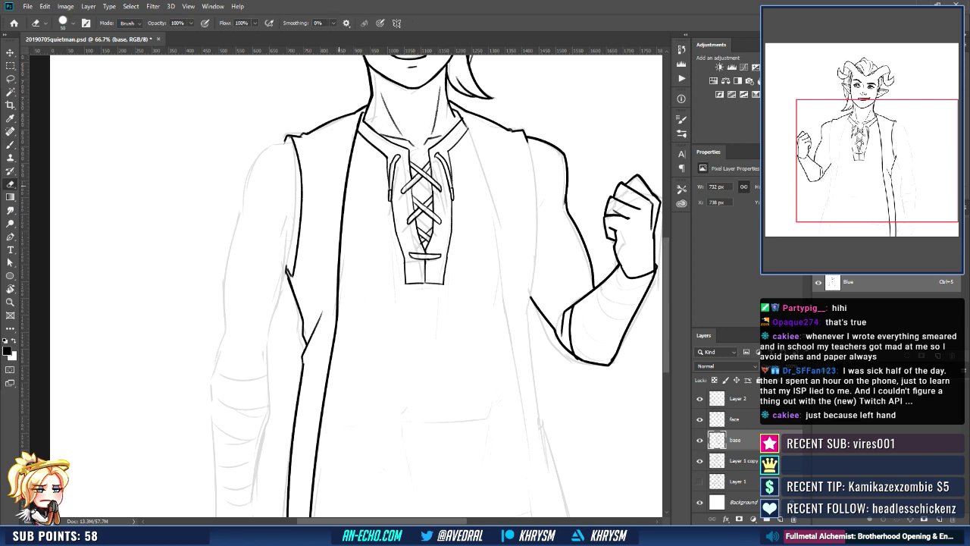
pyautogui.press('b')
pyautogui.moveTo(343, 212); pyautogui.dragTo(333, 343)
pyautogui.hotkey('ctrl', 'z')
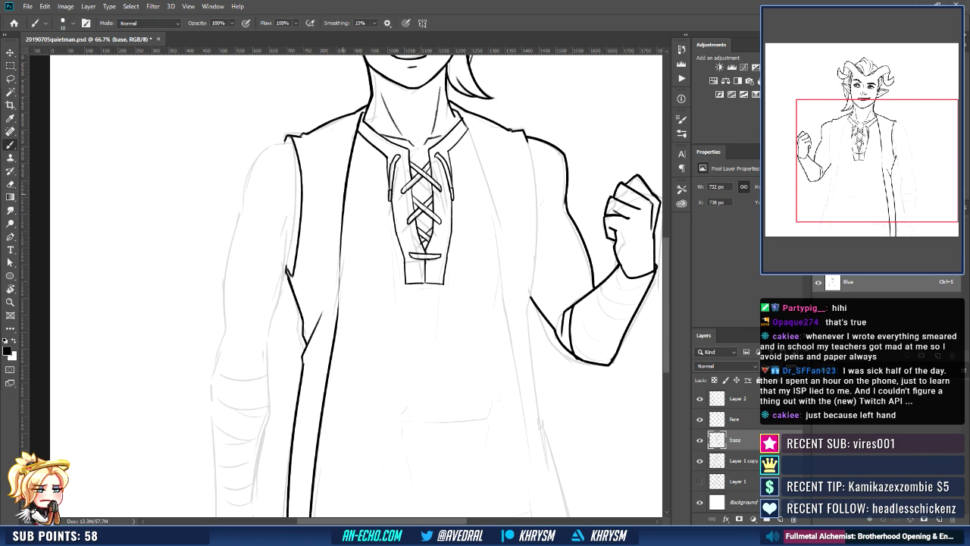
pyautogui.moveTo(344, 211); pyautogui.dragTo(331, 346)
pyautogui.scroll(-2, 334, 303)
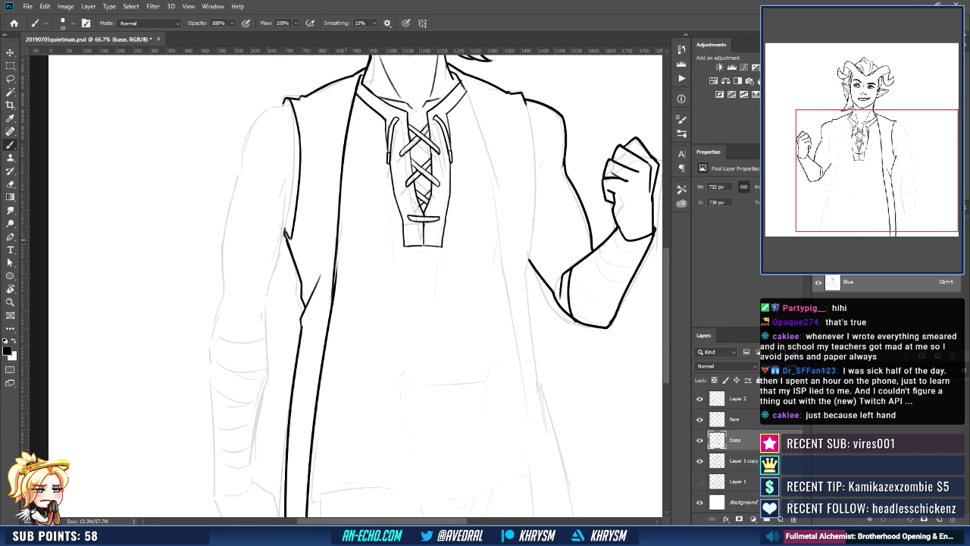
pyautogui.press('e')
pyautogui.moveTo(340, 191); pyautogui.dragTo(333, 303)
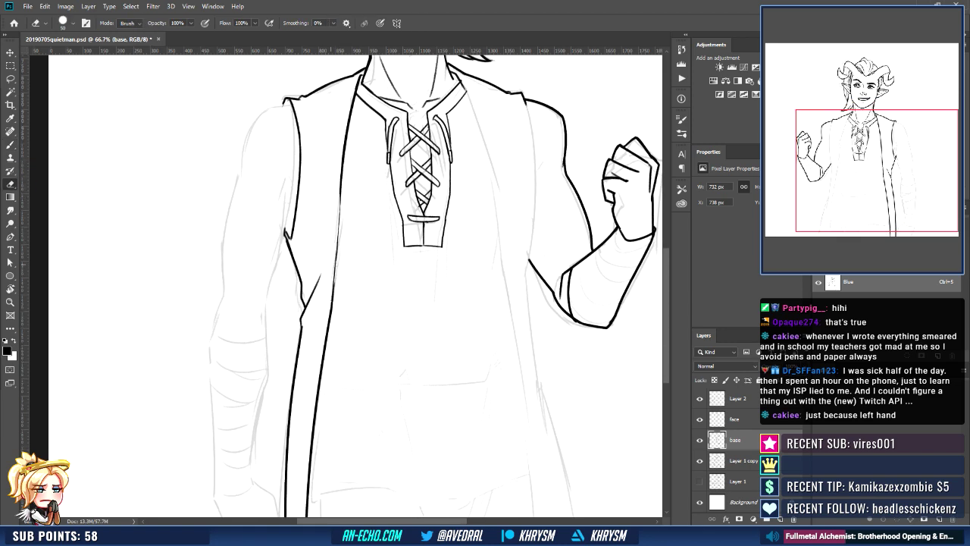
# Rotate the canvas, smooth the join in the front edge above the waist with a fresh stroke, and reset the rotation
pyautogui.press('r')
pyautogui.moveTo(338, 360)
pyautogui.mouseDown()
pyautogui.moveTo(420, 296)
pyautogui.moveTo(404, 222)
pyautogui.mouseUp()
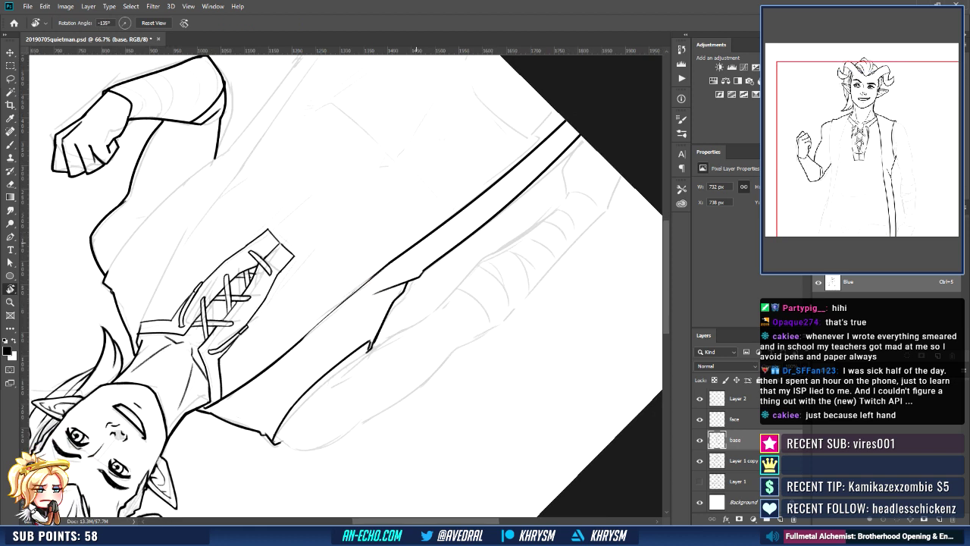
pyautogui.press('e')
pyautogui.moveTo(302, 337); pyautogui.dragTo(321, 319)
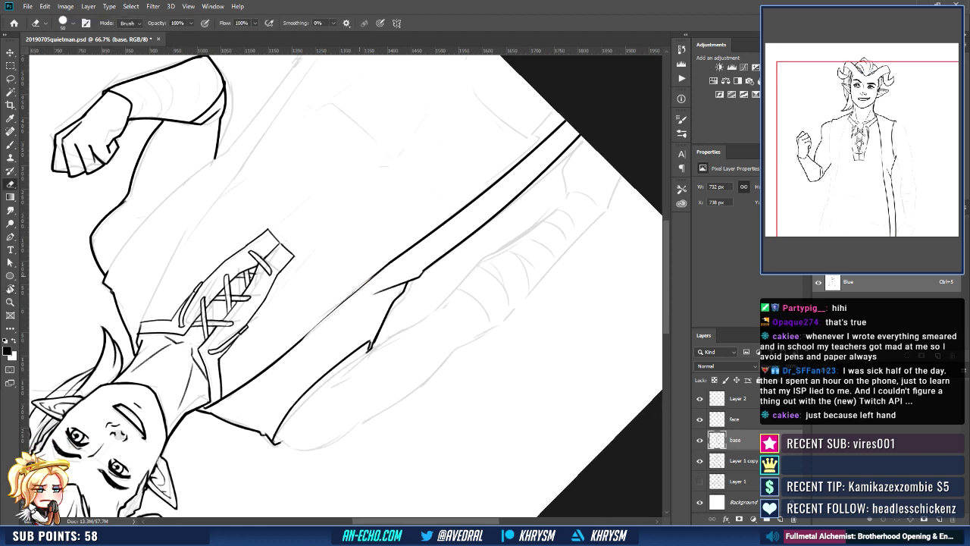
pyautogui.press('b')
pyautogui.moveTo(291, 350); pyautogui.dragTo(393, 261)
pyautogui.hotkey('ctrl', 'z')
pyautogui.moveTo(292, 350); pyautogui.dragTo(391, 260)
pyautogui.hotkey('ctrl', 'z')
pyautogui.moveTo(294, 348); pyautogui.dragTo(390, 264)
pyautogui.press('Escape')
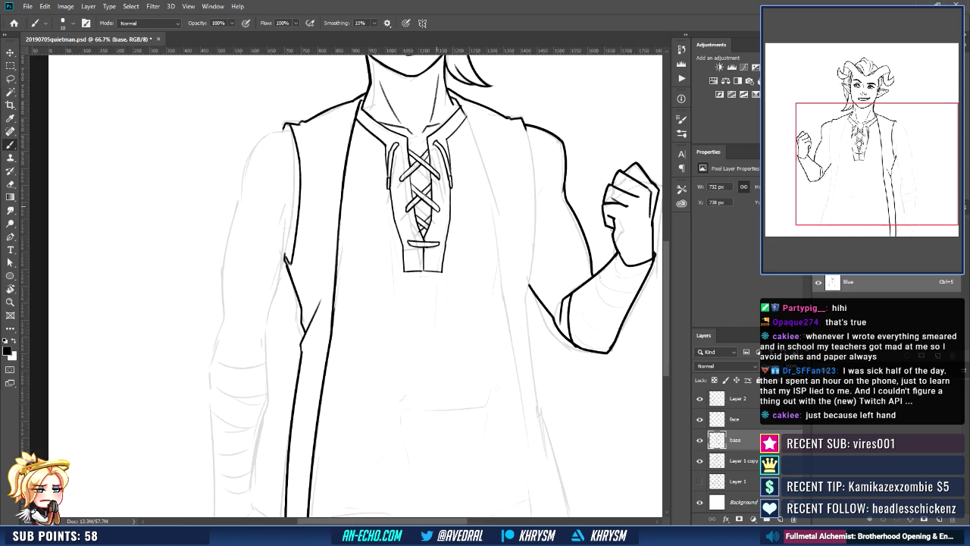
# Thin the upper part of the vest's front edge below the collar with the eraser and rotate the canvas for inking
pyautogui.moveTo(485, 350); pyautogui.dragTo(469, 335)
pyautogui.moveTo(433, 258); pyautogui.dragTo(399, 351)
pyautogui.moveTo(311, 350); pyautogui.dragTo(323, 327)
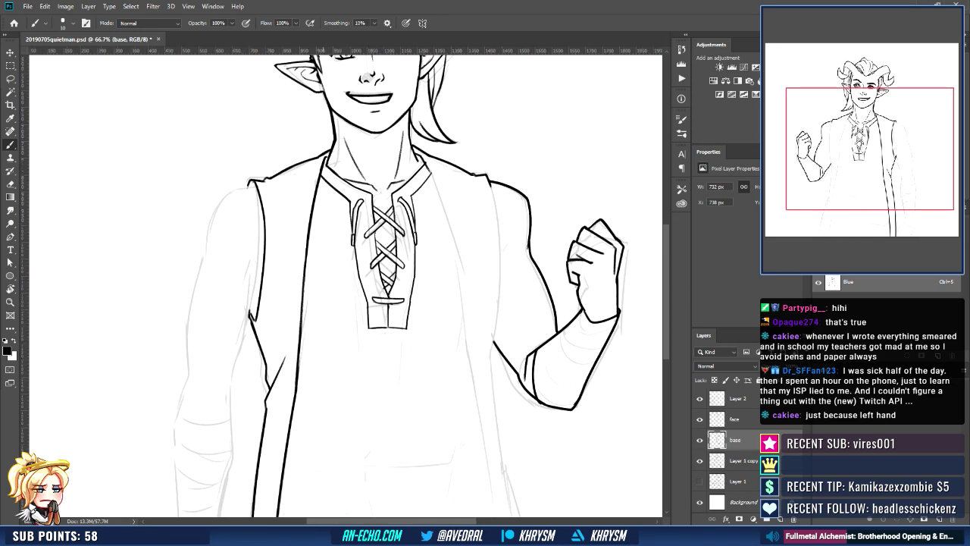
pyautogui.press('e')
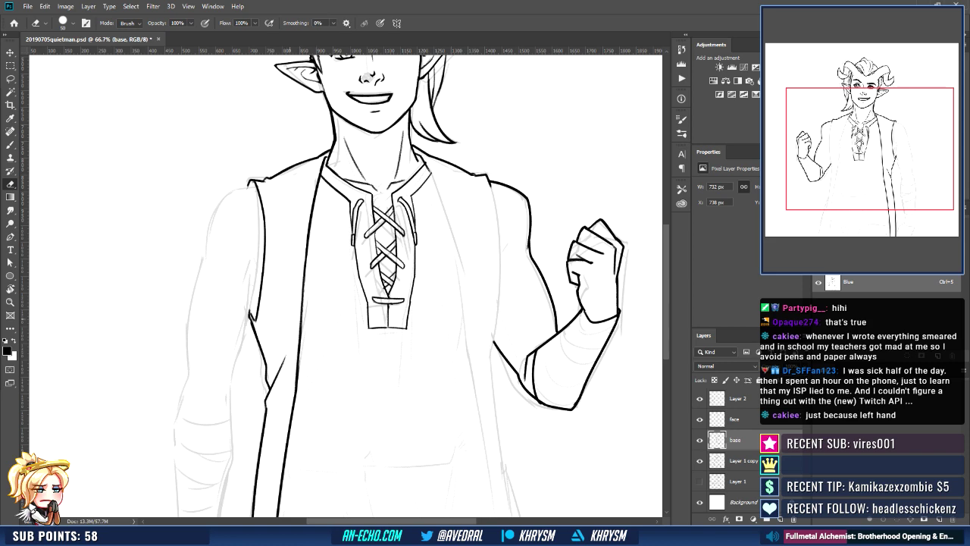
pyautogui.moveTo(317, 174)
pyautogui.mouseDown()
pyautogui.moveTo(309, 238)
pyautogui.moveTo(362, 226)
pyautogui.moveTo(363, 244)
pyautogui.moveTo(349, 241)
pyautogui.mouseUp()
pyautogui.press('r')
pyautogui.press('b')
# Redraw the upper front edge of the vest from the chest to the collar and reset the canvas rotation
pyautogui.moveTo(352, 282); pyautogui.dragTo(444, 234)
pyautogui.hotkey('ctrl', 'z')
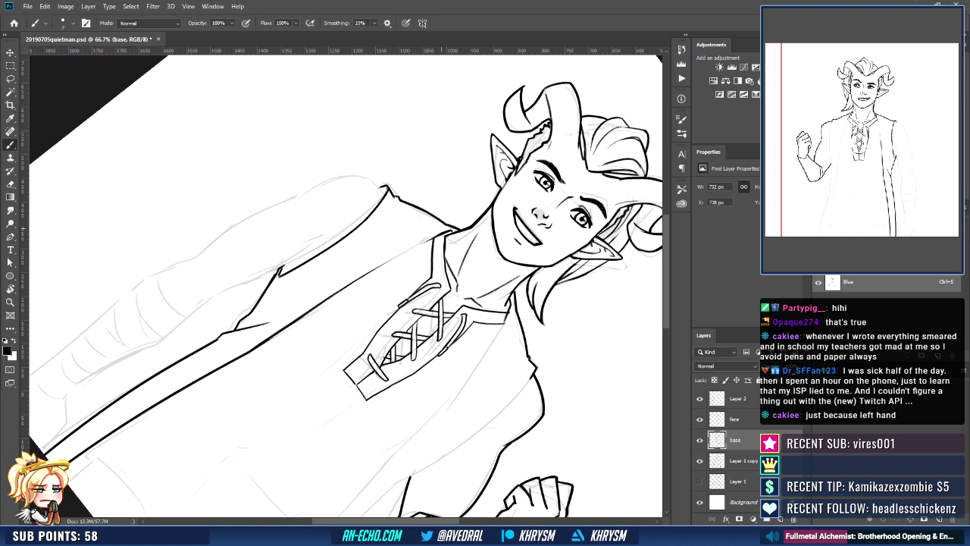
pyautogui.moveTo(352, 282); pyautogui.dragTo(443, 232)
pyautogui.hotkey('ctrl', 'z')
pyautogui.moveTo(359, 279); pyautogui.dragTo(445, 234)
pyautogui.hotkey('ctrl', 'z')
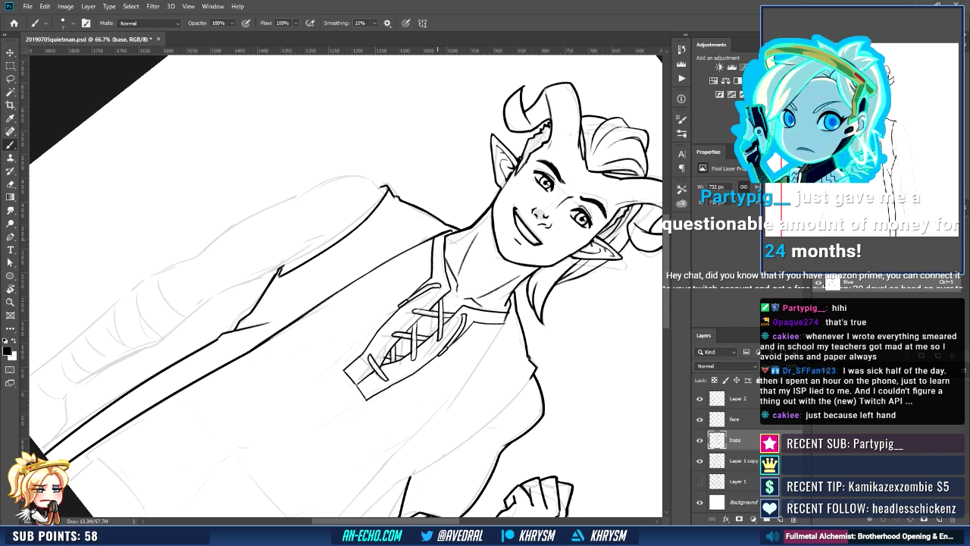
pyautogui.press('Escape')
pyautogui.moveTo(416, 303); pyautogui.dragTo(360, 288)
pyautogui.moveTo(311, 347); pyautogui.dragTo(385, 370)
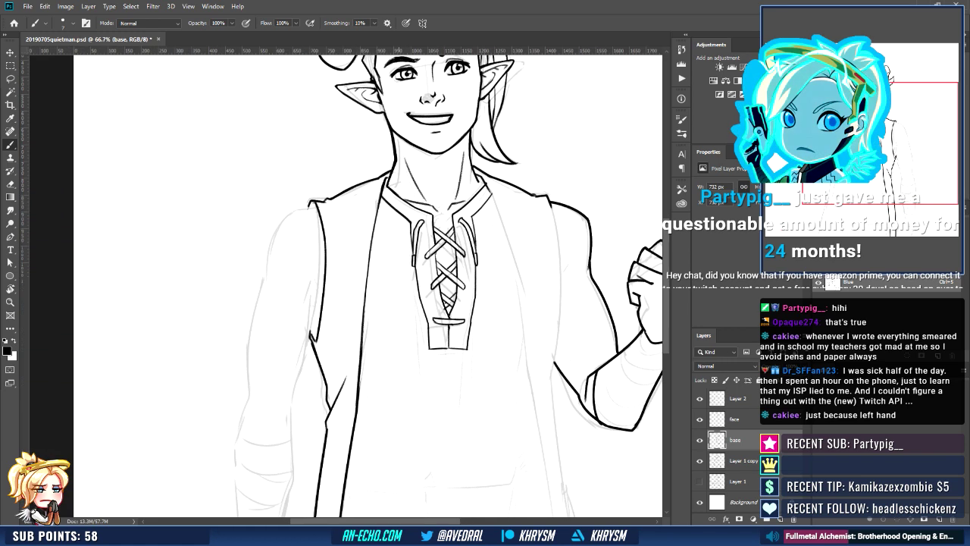
# Redraw the short stretch of the vest's front edge just below the collar on the side opposite the raised arm
pyautogui.moveTo(382, 190); pyautogui.dragTo(371, 244)
pyautogui.hotkey('ctrl', 'z')
pyautogui.moveTo(384, 187); pyautogui.dragTo(369, 273)
pyautogui.hotkey('ctrl', 'z')
pyautogui.moveTo(384, 188); pyautogui.dragTo(367, 291)
pyautogui.hotkey('ctrl', 'z')
pyautogui.moveTo(379, 203); pyautogui.dragTo(370, 252)
pyautogui.hotkey('ctrl', 'z')
pyautogui.hotkey('ctrl', 'z')
pyautogui.hotkey('ctrl', 'z')
pyautogui.moveTo(379, 201); pyautogui.dragTo(371, 256)
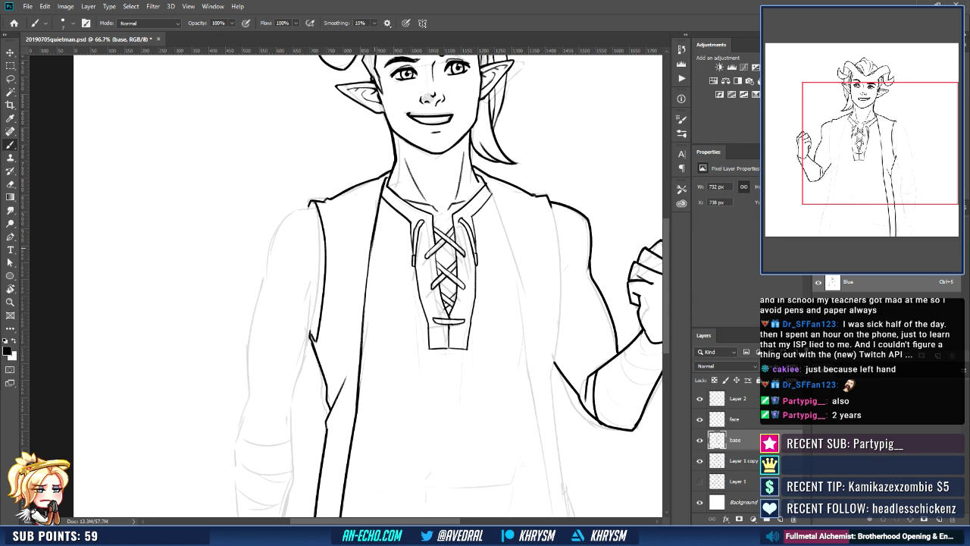
# Touch up the vest's front edge along the chest with the eraser and a fresh downward brush stroke
pyautogui.moveTo(375, 248); pyautogui.dragTo(390, 241)
pyautogui.press('e')
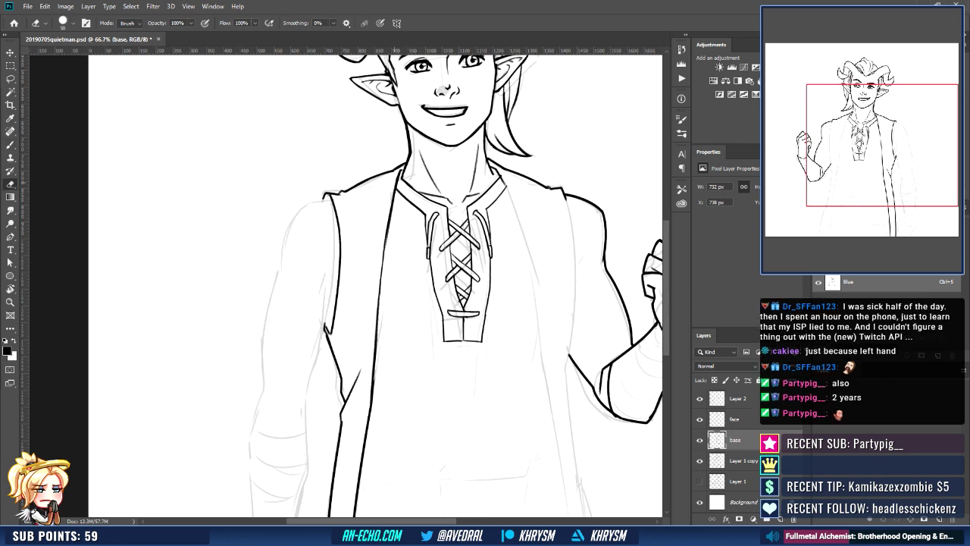
pyautogui.press('b')
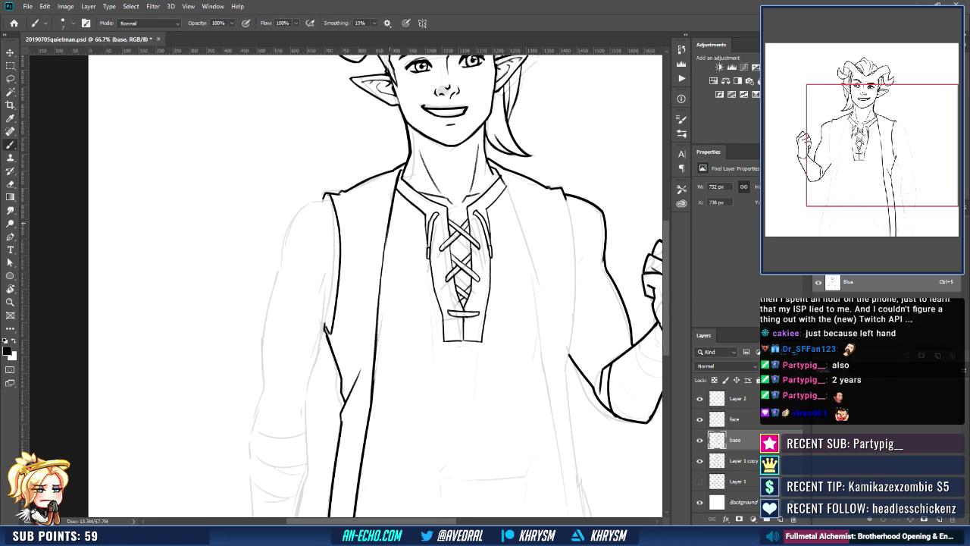
pyautogui.moveTo(388, 227); pyautogui.dragTo(378, 308)
pyautogui.moveTo(473, 225); pyautogui.dragTo(419, 216)
pyautogui.moveTo(385, 282)
pyautogui.mouseDown()
pyautogui.moveTo(365, 257)
pyautogui.moveTo(370, 266)
pyautogui.mouseUp()
# Rotate the canvas, redraw the chest section of the front edge opposite the raised arm, and reset the rotation
pyautogui.press('r')
pyautogui.moveTo(525, 309); pyautogui.dragTo(468, 418)
pyautogui.moveTo(417, 370); pyautogui.dragTo(507, 419)
pyautogui.moveTo(479, 384); pyautogui.dragTo(470, 422)
pyautogui.moveTo(461, 241); pyautogui.dragTo(453, 225)
pyautogui.press('e')
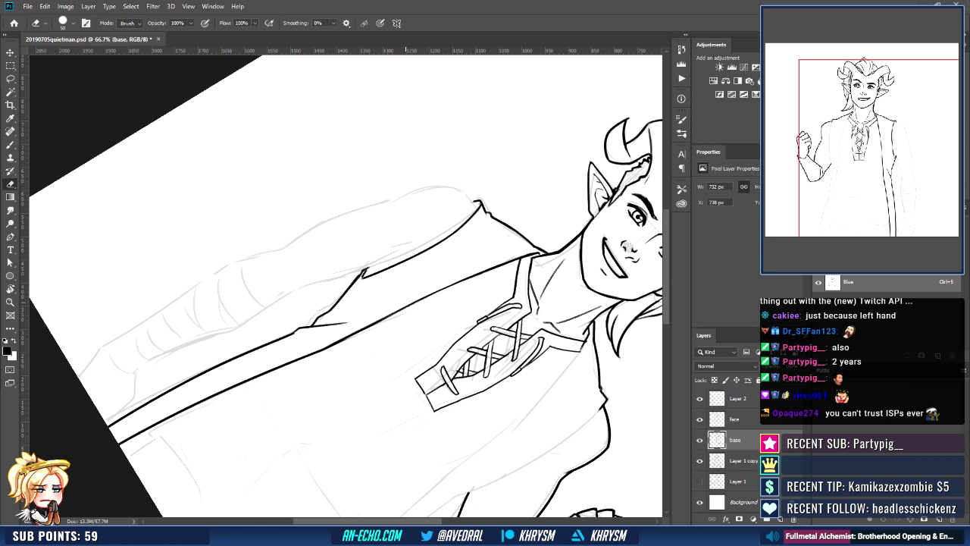
pyautogui.press('b')
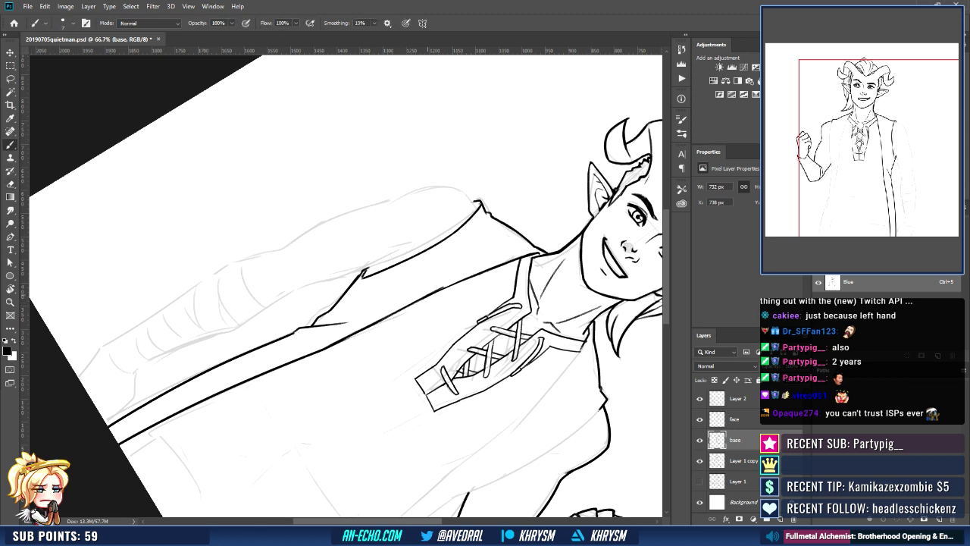
pyautogui.moveTo(433, 294); pyautogui.dragTo(507, 262)
pyautogui.press('Escape')
# With the canvas rotated, ink the upper part of the vest's front edge on the raised-arm side, from the collar along the chest
pyautogui.moveTo(424, 113); pyautogui.dragTo(315, 244)
pyautogui.press('e')
pyautogui.press('b')
pyautogui.moveTo(399, 227)
pyautogui.mouseDown()
pyautogui.moveTo(379, 202)
pyautogui.moveTo(331, 208)
pyautogui.moveTo(273, 253)
pyautogui.moveTo(266, 278)
pyautogui.mouseUp()
pyautogui.press('e')
pyautogui.press('r')
pyautogui.moveTo(402, 292); pyautogui.dragTo(399, 307)
pyautogui.moveTo(379, 298); pyautogui.dragTo(402, 291)
pyautogui.press('b')
pyautogui.moveTo(259, 359); pyautogui.dragTo(474, 253)
pyautogui.hotkey('ctrl', 'z')
pyautogui.moveTo(256, 359); pyautogui.dragTo(453, 259)
pyautogui.hotkey('ctrl', 'z')
pyautogui.moveTo(258, 361); pyautogui.dragTo(444, 267)
# Adjust the canvas rotation, extend the raised-arm side's front edge down to the hem, and reset the rotation
pyautogui.moveTo(514, 257)
pyautogui.mouseDown()
pyautogui.moveTo(410, 301)
pyautogui.moveTo(411, 289)
pyautogui.mouseUp()
pyautogui.press('r')
pyautogui.moveTo(412, 290); pyautogui.dragTo(380, 314)
pyautogui.press('b')
pyautogui.moveTo(298, 347); pyautogui.dragTo(527, 204)
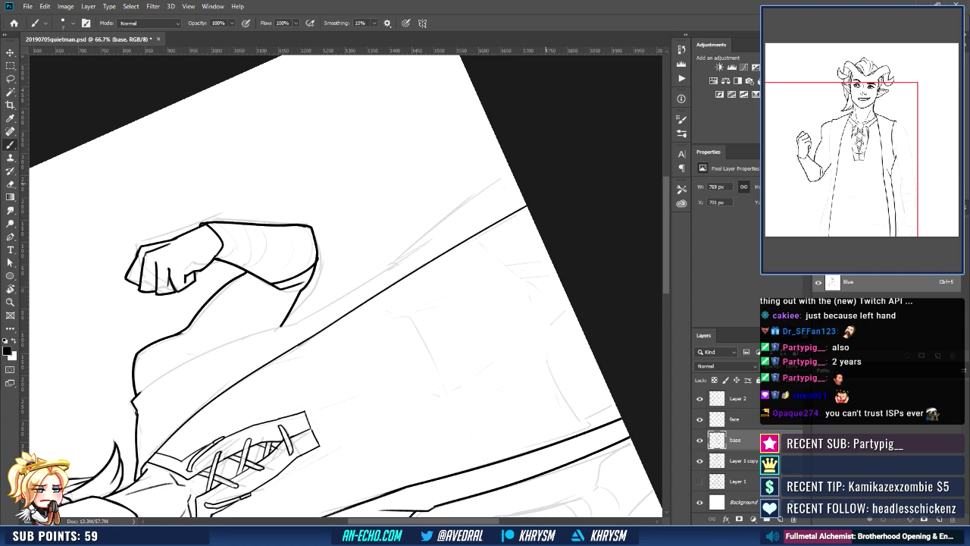
pyautogui.press('Escape')
# Rotate the canvas and erase the raised-arm side's front edge from the waist to the hem, trimming the remaining line's end
pyautogui.moveTo(447, 250); pyautogui.dragTo(593, 220)
pyautogui.press('r')
pyautogui.moveTo(485, 423)
pyautogui.mouseDown()
pyautogui.moveTo(464, 113)
pyautogui.moveTo(569, 210)
pyautogui.mouseUp()
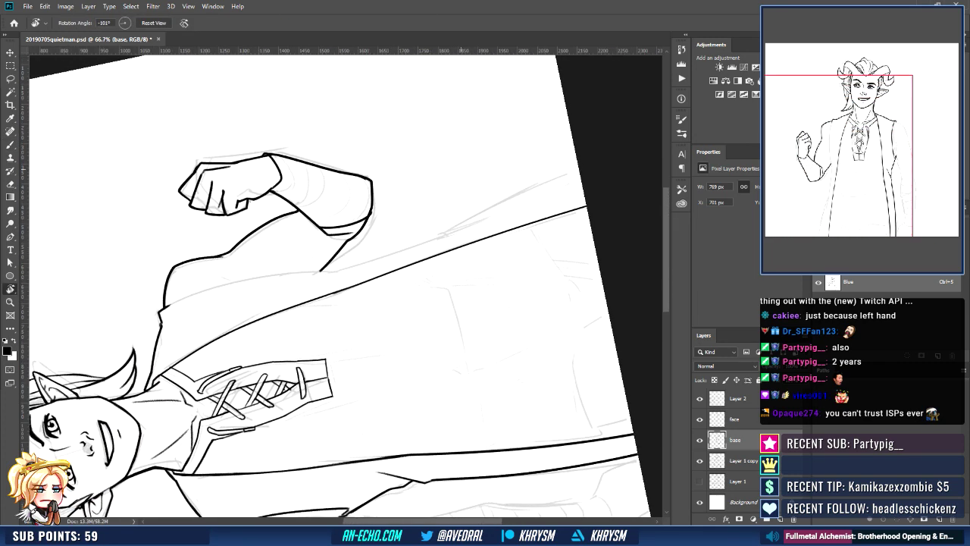
pyautogui.press('e')
pyautogui.moveTo(375, 278)
pyautogui.mouseDown()
pyautogui.moveTo(359, 284)
pyautogui.moveTo(588, 205)
pyautogui.mouseUp()
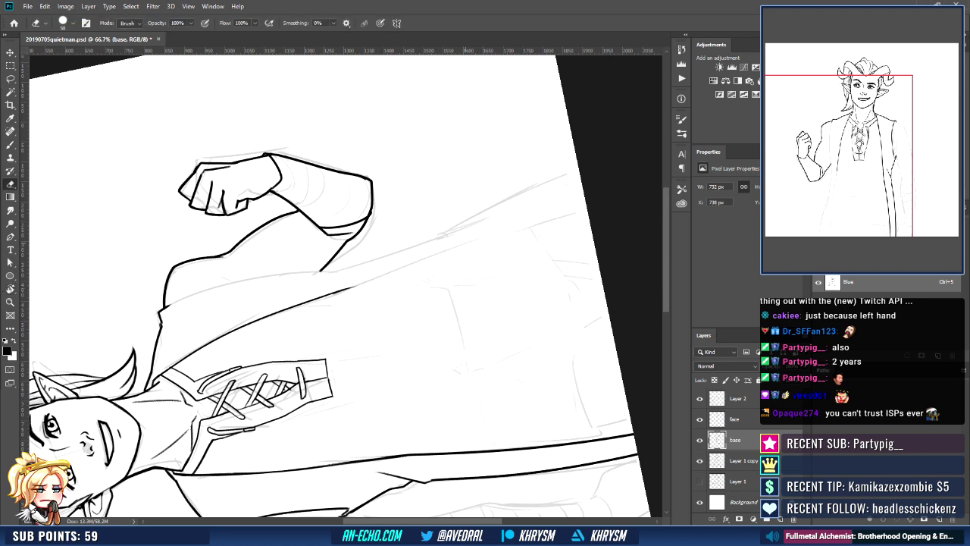
pyautogui.moveTo(332, 300); pyautogui.dragTo(359, 294)
# Re-ink the front edge on the raised-arm side from the waist down to the hem
pyautogui.press('r')
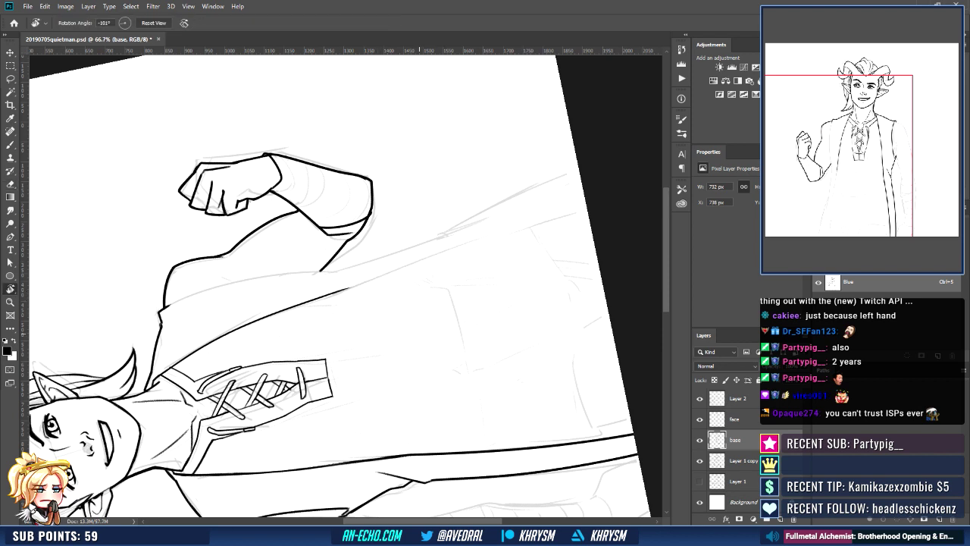
pyautogui.moveTo(470, 325); pyautogui.dragTo(473, 313)
pyautogui.press('b')
pyautogui.moveTo(338, 292); pyautogui.dragTo(580, 187)
pyautogui.hotkey('ctrl', 'z')
pyautogui.press('e')
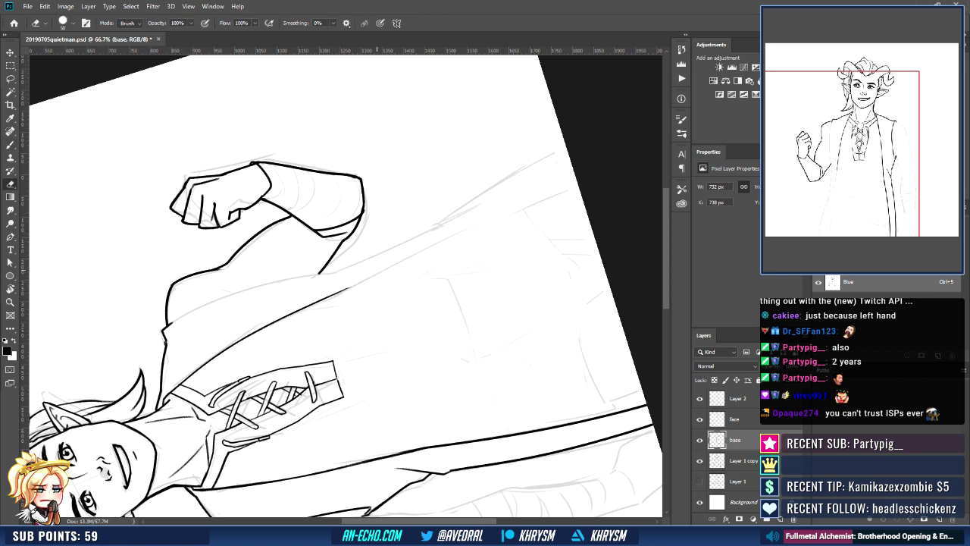
pyautogui.press('b')
pyautogui.moveTo(336, 292); pyautogui.dragTo(577, 181)
# Erase the lowest section of that front edge and redraw it with a slightly more inward curve toward the hem
pyautogui.press('e')
pyautogui.press('b')
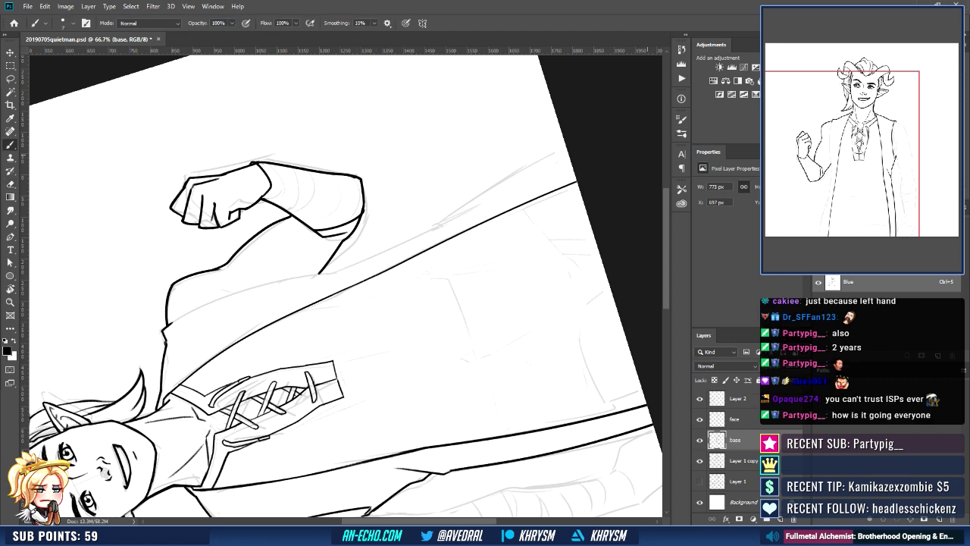
pyautogui.press('e')
pyautogui.moveTo(424, 253); pyautogui.dragTo(577, 180)
pyautogui.press('b')
pyautogui.moveTo(404, 261); pyautogui.dragTo(579, 187)
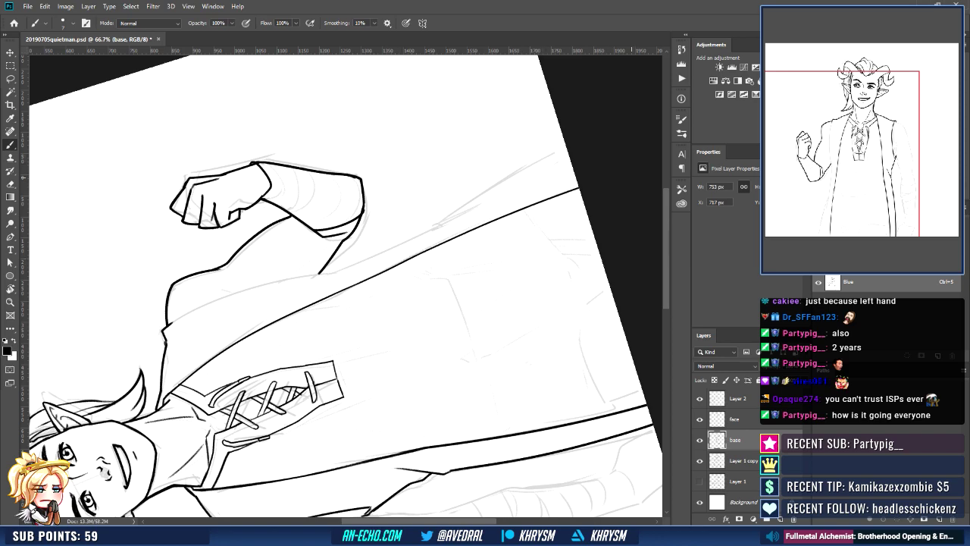
# Rotate the canvas and ink the vest's armhole edge from the shoulder to below the underarm on the raised-arm side
pyautogui.press('Escape')
pyautogui.moveTo(379, 311); pyautogui.dragTo(409, 377)
pyautogui.press('r')
pyautogui.moveTo(444, 399); pyautogui.dragTo(415, 153)
pyautogui.moveTo(360, 335)
pyautogui.mouseDown()
pyautogui.moveTo(464, 349)
pyautogui.moveTo(470, 373)
pyautogui.moveTo(485, 345)
pyautogui.moveTo(467, 365)
pyautogui.mouseUp()
pyautogui.press('b')
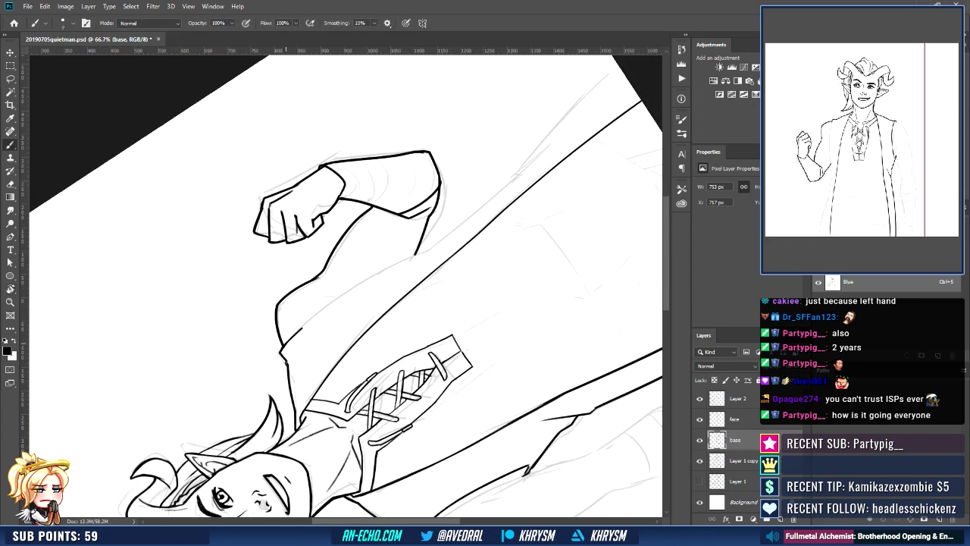
pyautogui.moveTo(295, 334); pyautogui.dragTo(448, 241)
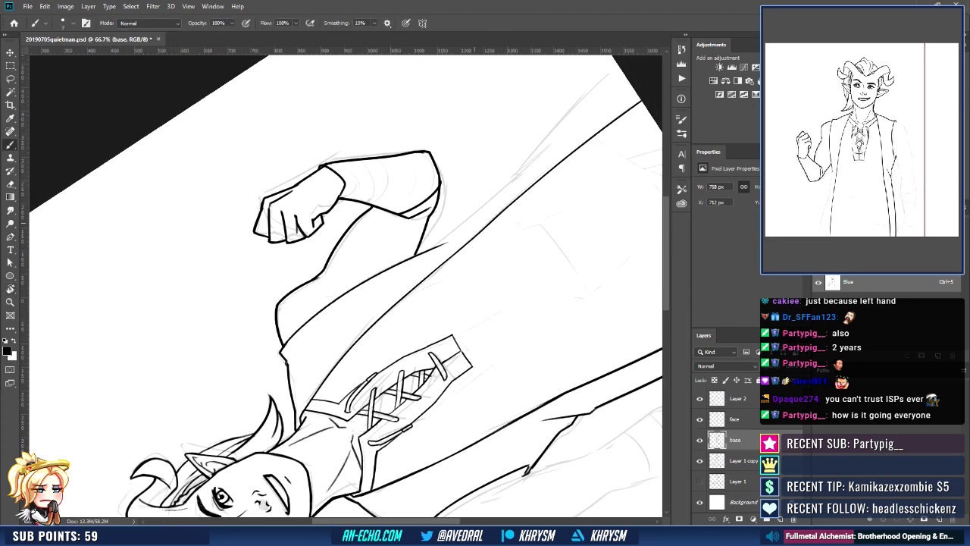
# Turn the canvas further and continue the vest's outer side line from the underarm past the waist on the raised-arm side
pyautogui.press('r')
pyautogui.moveTo(485, 300); pyautogui.dragTo(453, 390)
pyautogui.moveTo(453, 389); pyautogui.dragTo(385, 410)
pyautogui.moveTo(432, 289)
pyautogui.mouseDown()
pyautogui.moveTo(410, 343)
pyautogui.moveTo(364, 371)
pyautogui.moveTo(407, 355)
pyautogui.mouseUp()
pyautogui.press('b')
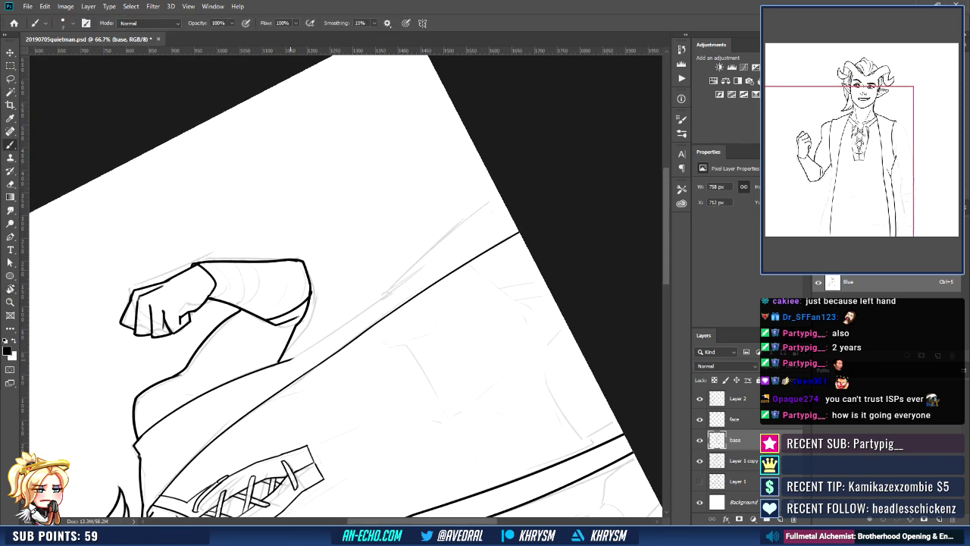
pyautogui.moveTo(291, 359); pyautogui.dragTo(419, 274)
# Adjust the canvas rotation and ink the raised-arm side's outer vest edge from the waist down to the hem
pyautogui.press('r')
pyautogui.moveTo(410, 370); pyautogui.dragTo(343, 392)
pyautogui.moveTo(343, 392)
pyautogui.mouseDown()
pyautogui.moveTo(306, 412)
pyautogui.moveTo(398, 408)
pyautogui.mouseUp()
pyautogui.moveTo(388, 325)
pyautogui.mouseDown()
pyautogui.moveTo(398, 278)
pyautogui.moveTo(391, 322)
pyautogui.moveTo(488, 244)
pyautogui.mouseUp()
pyautogui.press('e')
pyautogui.press('r')
pyautogui.press('b')
pyautogui.hotkey('ctrl', 'z')
pyautogui.moveTo(345, 317); pyautogui.dragTo(491, 250)
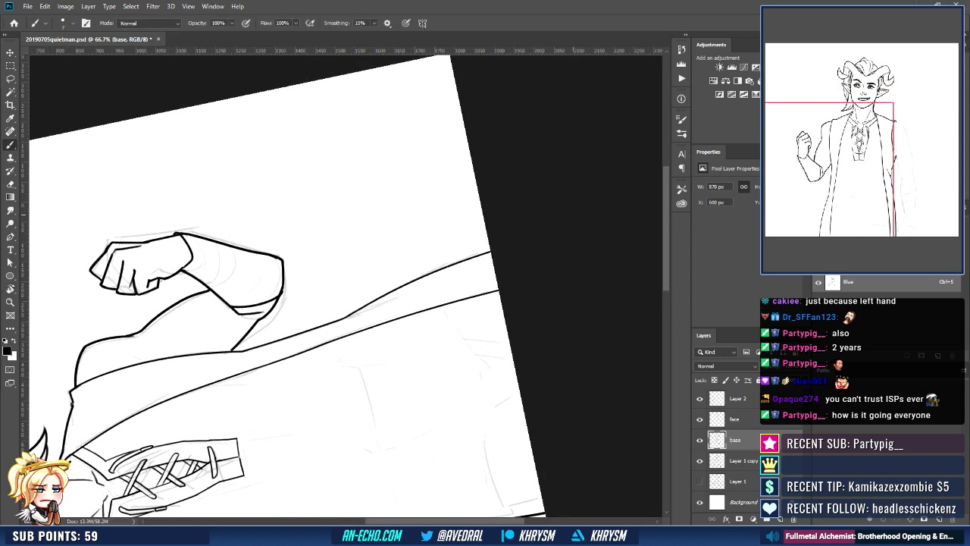
# Rework the lower outer vest edge on the raised-arm side with straighter strokes to the hem, then reset the canvas rotation
pyautogui.press('Escape')
pyautogui.moveTo(261, 410)
pyautogui.mouseDown()
pyautogui.moveTo(415, 364)
pyautogui.moveTo(400, 364)
pyautogui.mouseUp()
pyautogui.press('r')
pyautogui.moveTo(456, 383); pyautogui.dragTo(427, 164)
pyautogui.moveTo(437, 121); pyautogui.dragTo(541, 198)
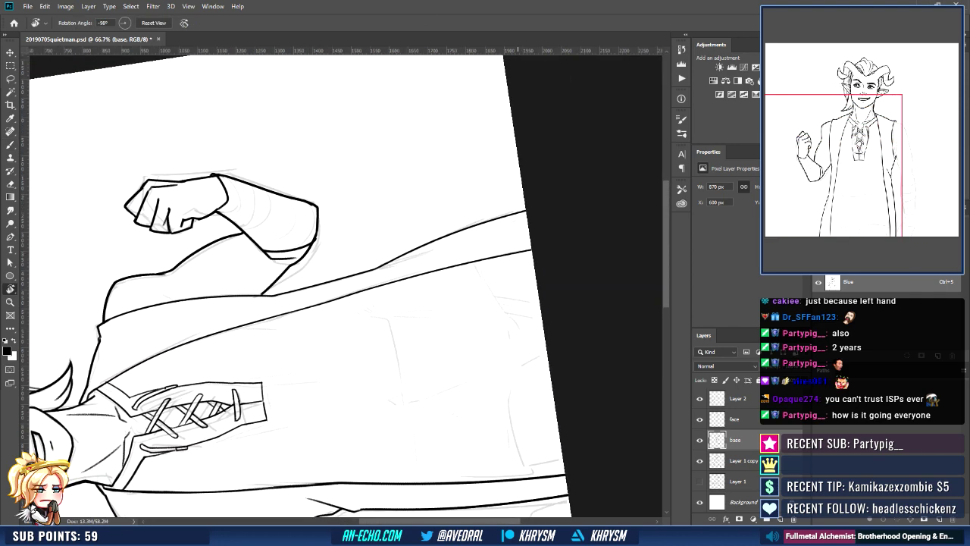
pyautogui.press('b')
pyautogui.moveTo(375, 267); pyautogui.dragTo(527, 210)
pyautogui.moveTo(368, 271); pyautogui.dragTo(528, 217)
pyautogui.press('Escape')
# Erase the old outer vest edge opposite the raised arm and redraw it from the waist to the hem
pyautogui.moveTo(246, 249); pyautogui.dragTo(455, 177)
pyautogui.press('e')
pyautogui.moveTo(330, 200); pyautogui.dragTo(314, 402)
pyautogui.press('b')
pyautogui.moveTo(331, 196); pyautogui.dragTo(327, 246)
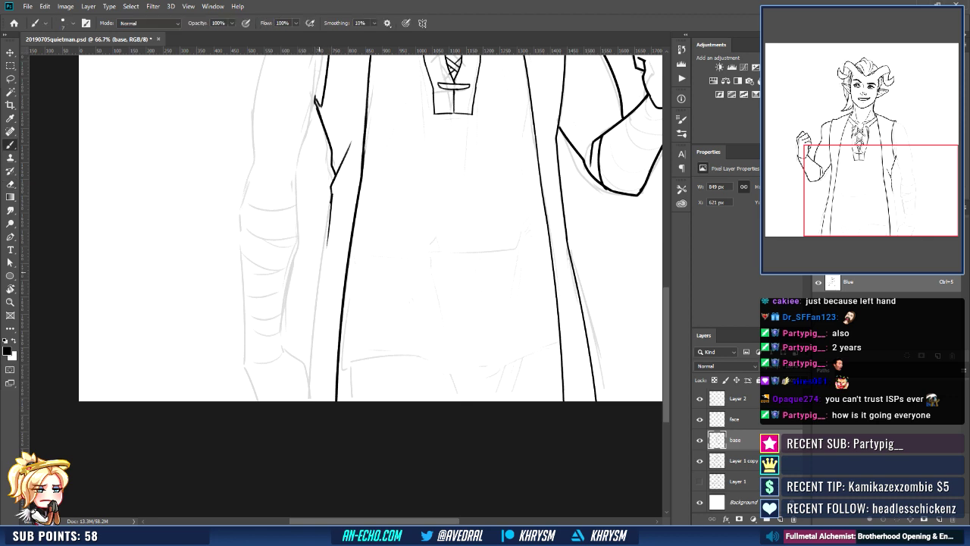
pyautogui.press('e')
pyautogui.moveTo(331, 200); pyautogui.dragTo(327, 248)
pyautogui.press('b')
pyautogui.moveTo(332, 196); pyautogui.dragTo(304, 402)
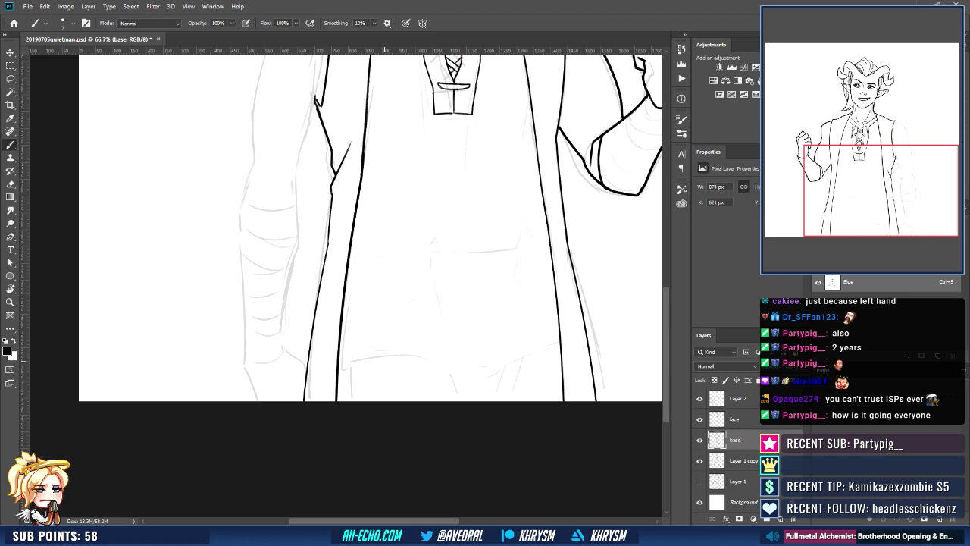
# Thin the chest and waist section of the vest's front edge opposite the raised arm with the eraser
pyautogui.moveTo(382, 228); pyautogui.dragTo(366, 324)
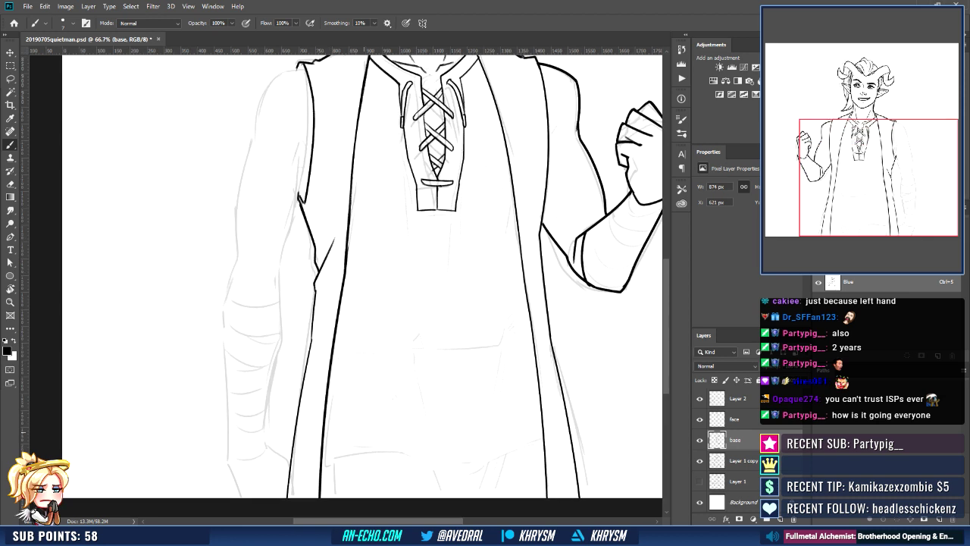
pyautogui.press('e')
pyautogui.moveTo(349, 253); pyautogui.dragTo(347, 281)
pyautogui.moveTo(386, 119); pyautogui.dragTo(364, 227)
pyautogui.moveTo(340, 185); pyautogui.dragTo(329, 285)
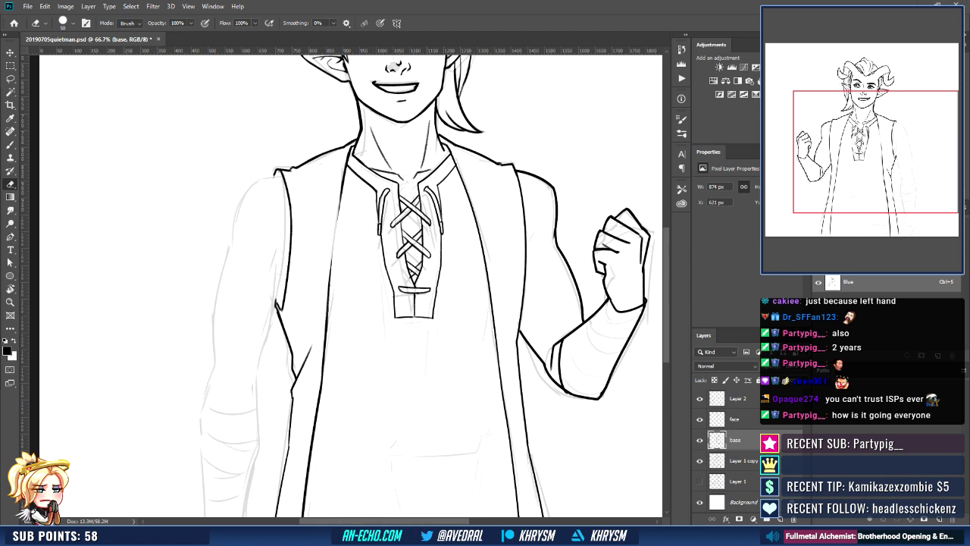
pyautogui.moveTo(356, 303); pyautogui.dragTo(336, 341)
# Rotate the canvas, refine the thinned chest section of the front edge with brush and eraser, and reset the rotation
pyautogui.press('r')
pyautogui.moveTo(389, 315); pyautogui.dragTo(351, 337)
pyautogui.moveTo(351, 337)
pyautogui.mouseDown()
pyautogui.moveTo(401, 360)
pyautogui.moveTo(391, 375)
pyautogui.mouseUp()
pyautogui.press('e')
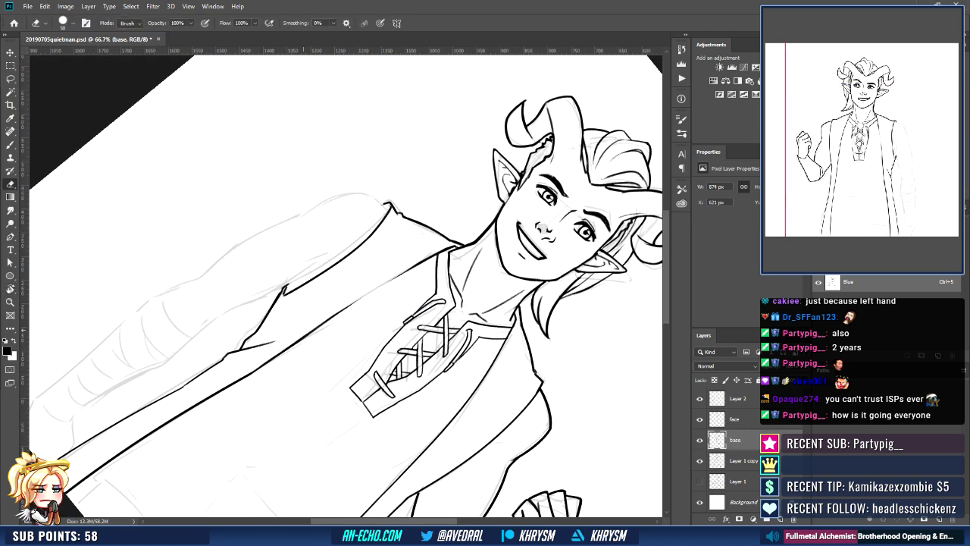
pyautogui.press('b')
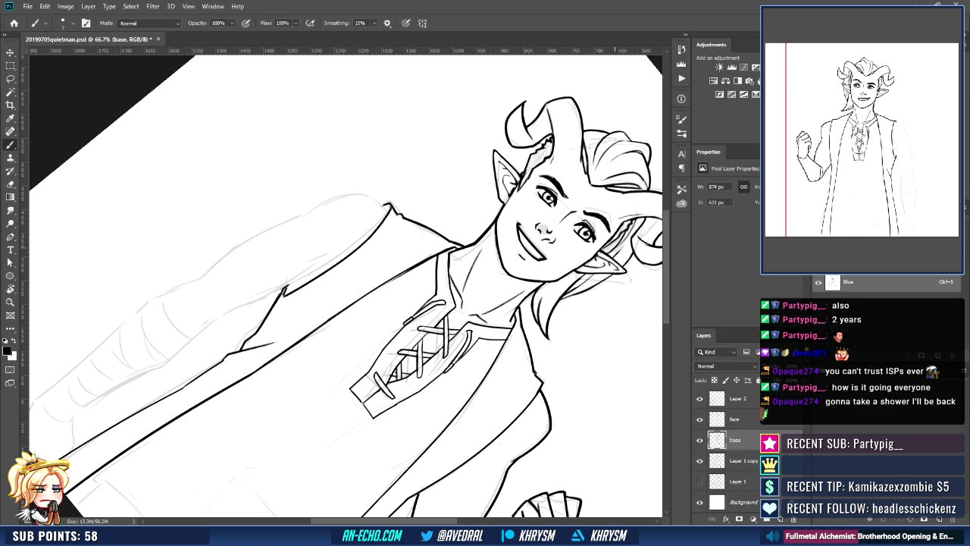
pyautogui.moveTo(425, 265); pyautogui.dragTo(462, 266)
pyautogui.press('e')
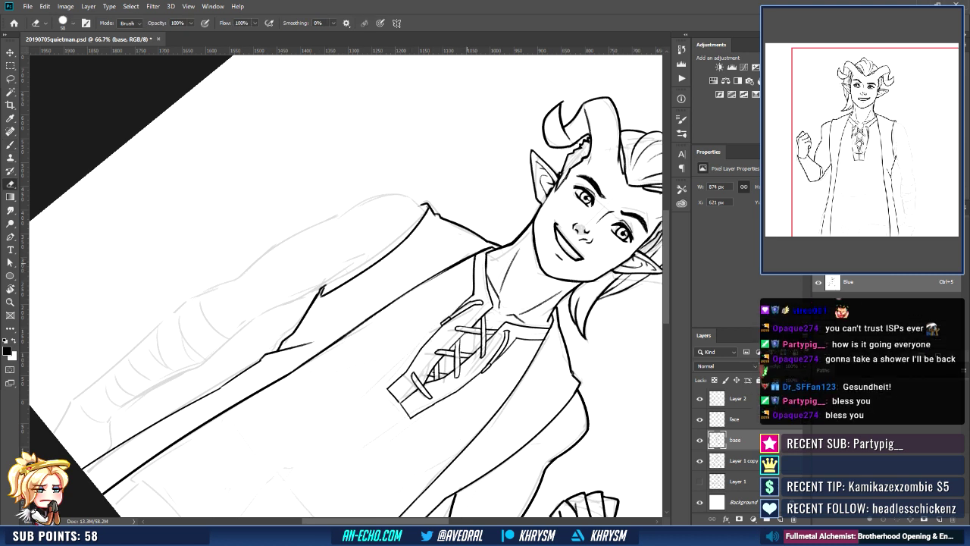
pyautogui.press('b')
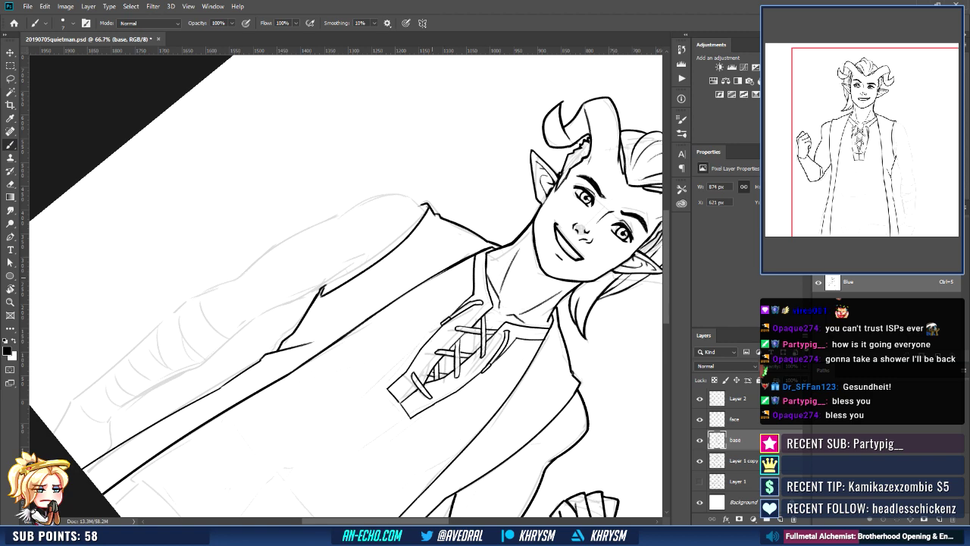
pyautogui.press('Escape')
# Flip the view horizontally and zoom out to check the whole figure's proportions
pyautogui.moveTo(590, 356)
pyautogui.mouseDown()
pyautogui.moveTo(523, 328)
pyautogui.moveTo(519, 295)
pyautogui.mouseUp()
pyautogui.hotkey('ctrl', 'shift', 'h')
pyautogui.moveTo(556, 394)
pyautogui.mouseDown()
pyautogui.moveTo(508, 498)
pyautogui.moveTo(535, 363)
pyautogui.mouseUp()
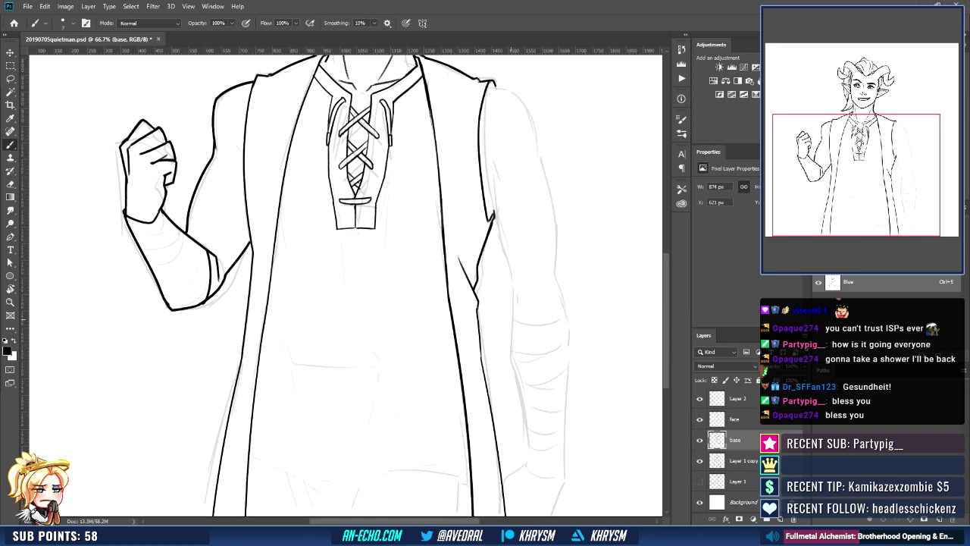
pyautogui.hotkey('ctrl', '-')
pyautogui.hotkey('ctrl', '-')
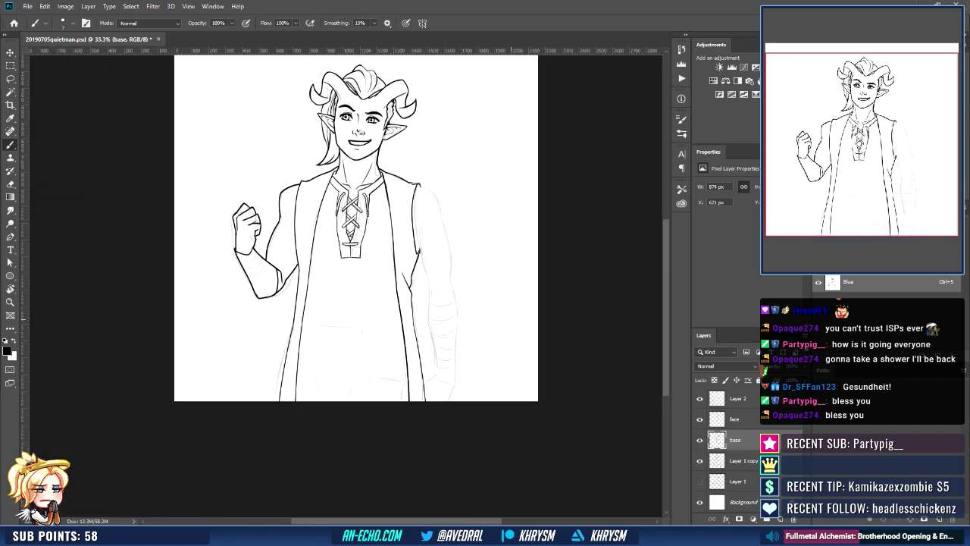
pyautogui.hotkey('ctrl', '+')
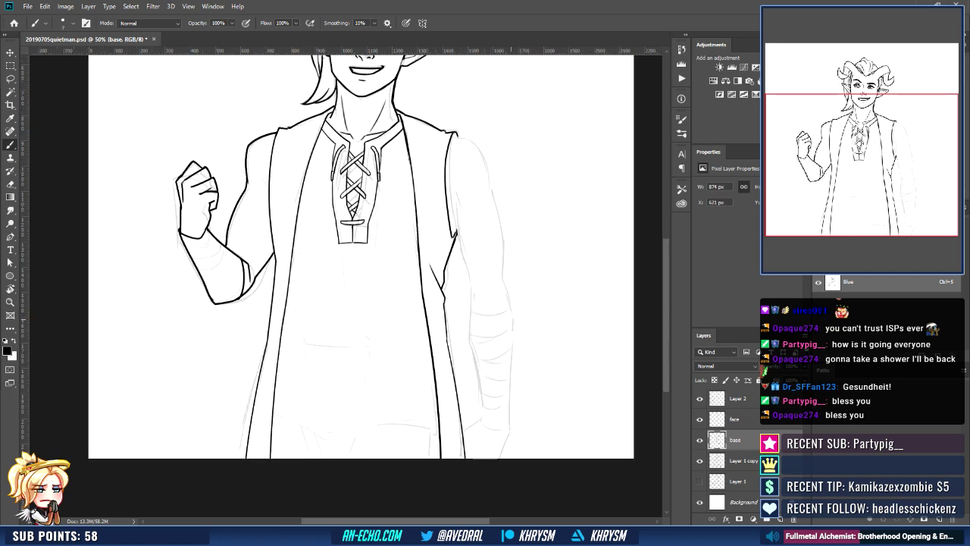
pyautogui.hotkey('ctrl', '-')
# Lasso the lower outer vest edge on the lowered-arm side, flare it outward at the hem with Free Transform, and deselect
pyautogui.press('l')
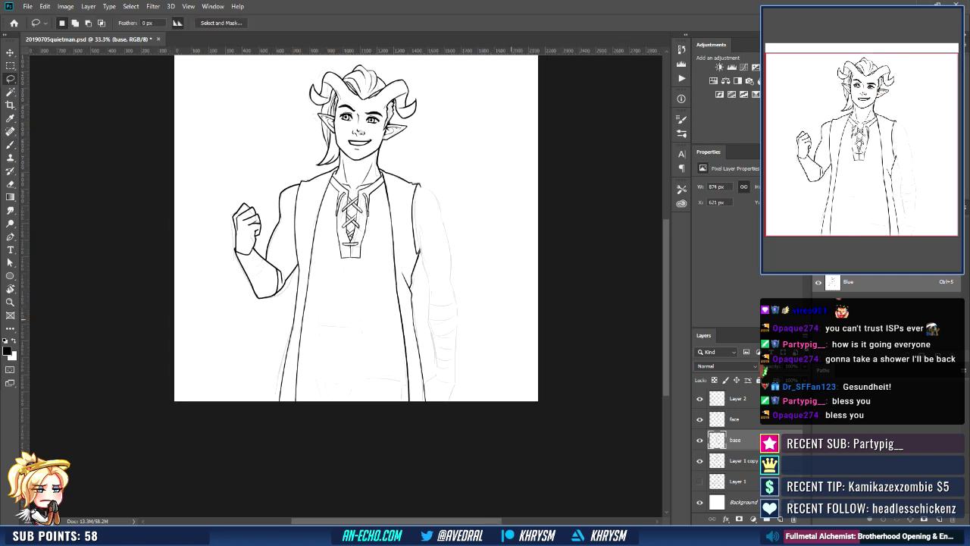
pyautogui.moveTo(511, 319); pyautogui.dragTo(499, 342)
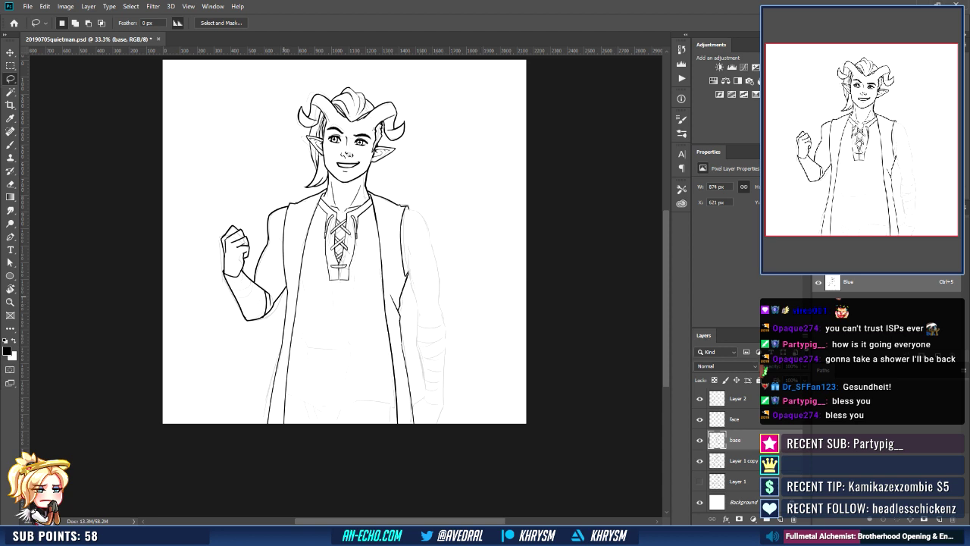
pyautogui.moveTo(302, 261)
pyautogui.mouseDown()
pyautogui.moveTo(318, 304)
pyautogui.moveTo(367, 311)
pyautogui.moveTo(373, 281)
pyautogui.mouseUp()
pyautogui.hotkey('ctrl', 'd')
pyautogui.moveTo(388, 288)
pyautogui.mouseDown()
pyautogui.moveTo(403, 394)
pyautogui.moveTo(436, 333)
pyautogui.moveTo(409, 277)
pyautogui.mouseUp()
pyautogui.hotkey('ctrl', 't')
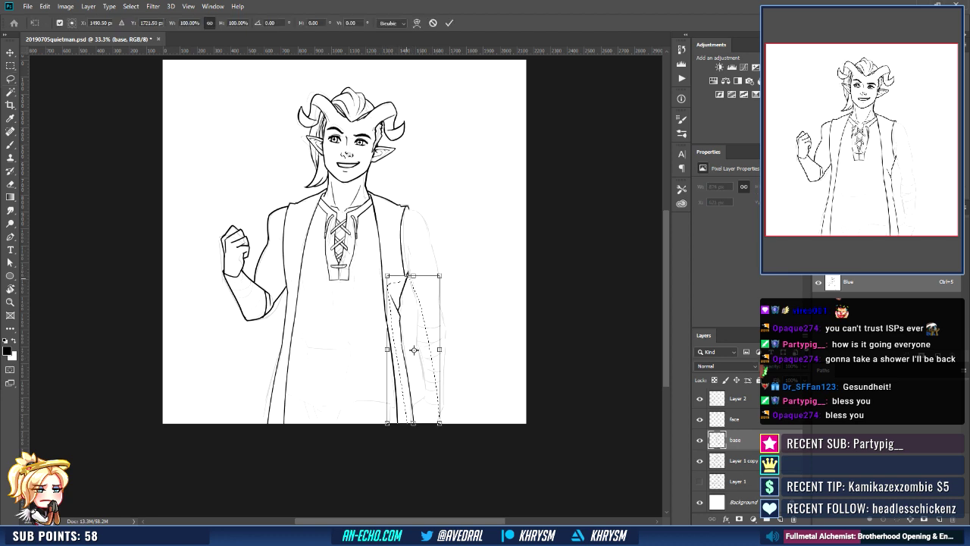
pyautogui.moveTo(472, 394); pyautogui.dragTo(482, 391)
pyautogui.press('Return')
pyautogui.hotkey('ctrl', 'd')
# Lasso the vest panel on the raised-arm side, place the transform pivot at its shoulder, and apply a slight transform
pyautogui.moveTo(477, 330); pyautogui.dragTo(496, 321)
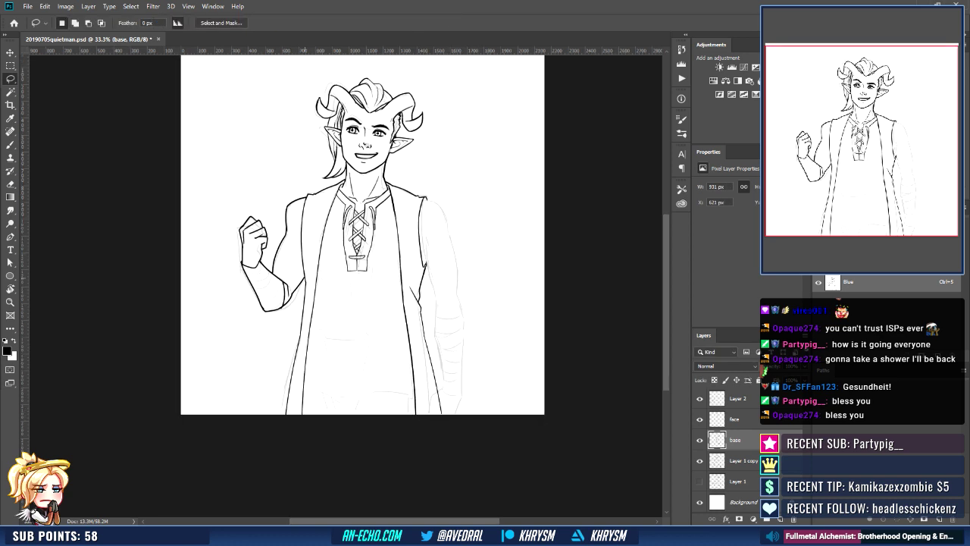
pyautogui.hotkey('ctrl', 'z')
pyautogui.hotkey('ctrl', 'd')
pyautogui.moveTo(306, 199)
pyautogui.mouseDown()
pyautogui.moveTo(284, 413)
pyautogui.moveTo(335, 396)
pyautogui.moveTo(334, 217)
pyautogui.moveTo(306, 198)
pyautogui.mouseUp()
pyautogui.hotkey('ctrl', 't')
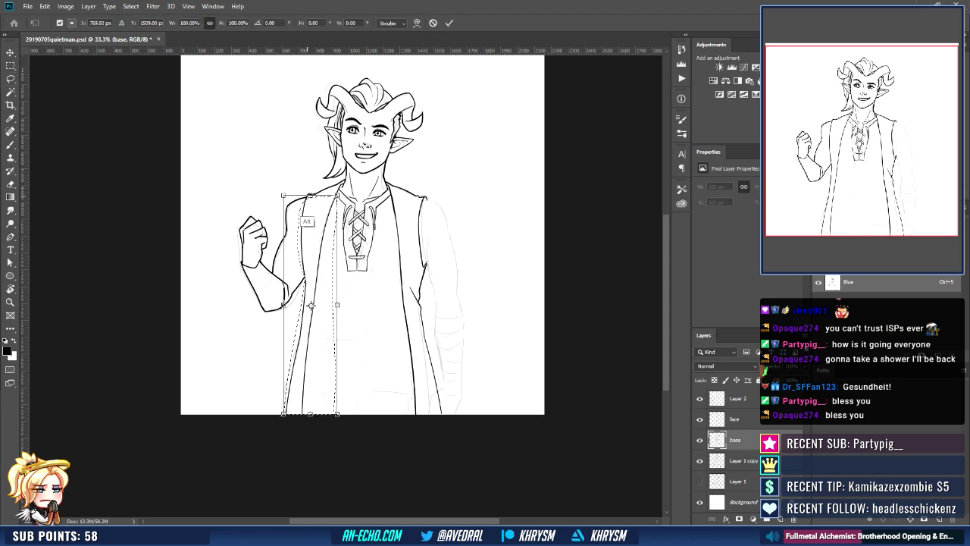
pyautogui.moveTo(311, 305); pyautogui.dragTo(306, 199)
pyautogui.moveTo(400, 401); pyautogui.dragTo(402, 399)
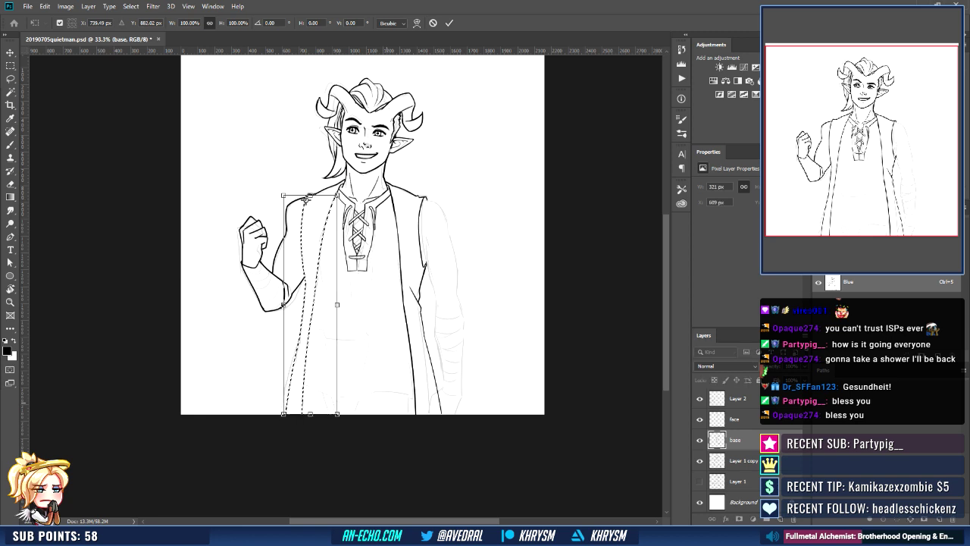
pyautogui.press('Return')
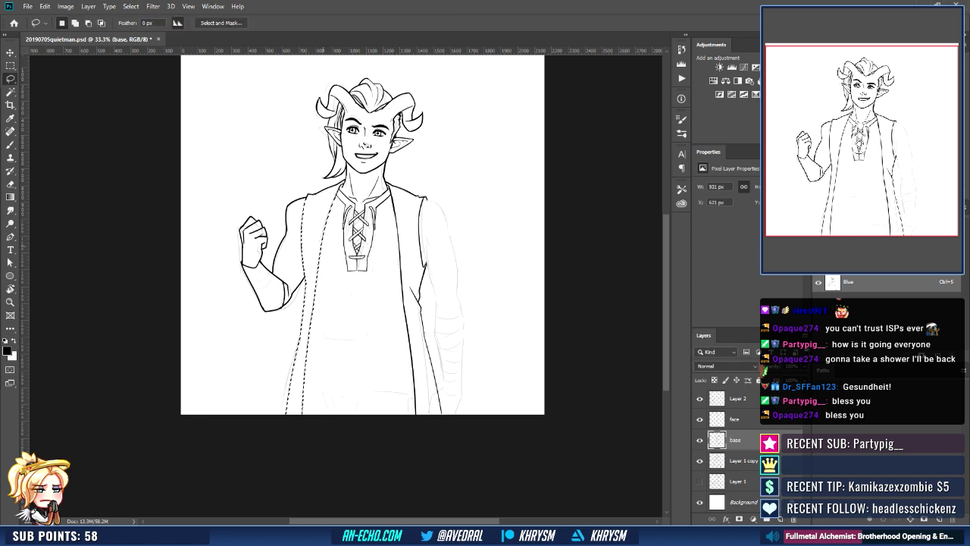
# Free Transform the selected vest panel on the raised-arm side, rotating it about -2.45° around its shoulder pivot, and deselect
pyautogui.hotkey('ctrl', 't')
pyautogui.keyDown('alt'); pyautogui.click(304, 202); pyautogui.keyUp('alt')
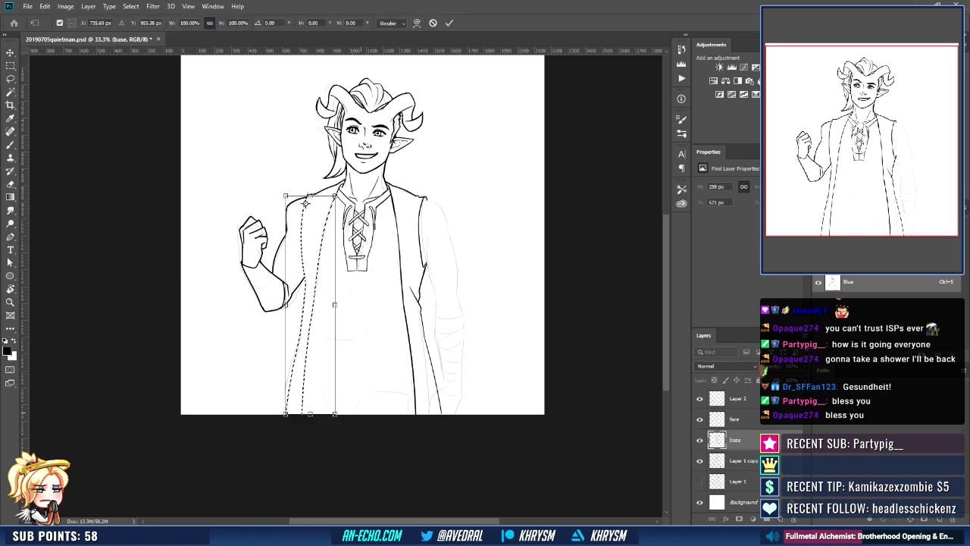
pyautogui.moveTo(355, 416); pyautogui.dragTo(378, 396)
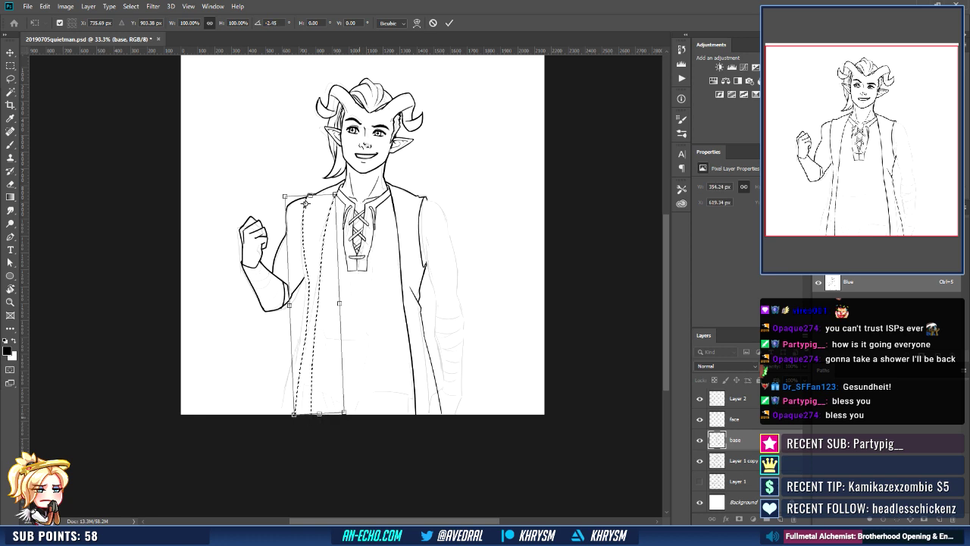
pyautogui.press('Return')
pyautogui.hotkey('ctrl', 'd')
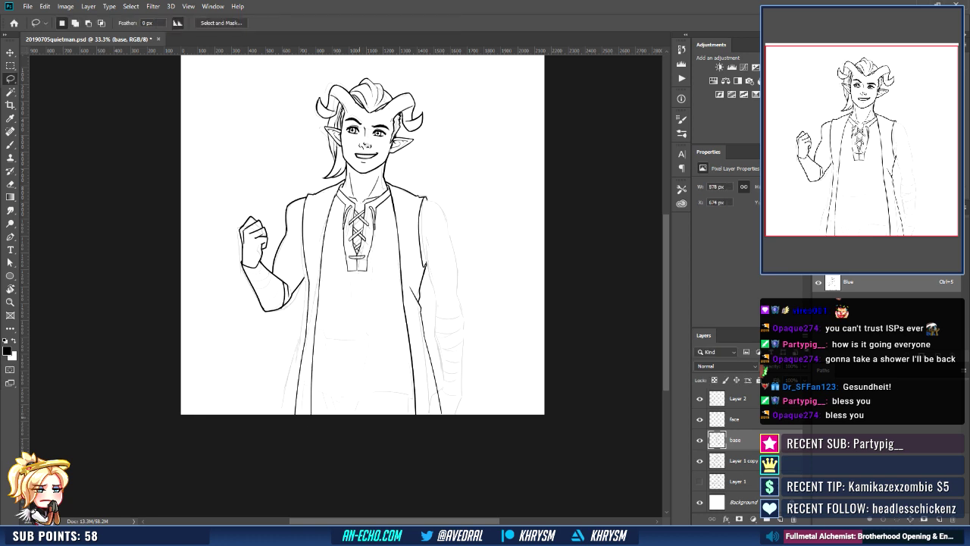
# Thin the upper front edge of the vest beside the collar on the raised-arm side with the eraser
pyautogui.hotkey('ctrl', '+')
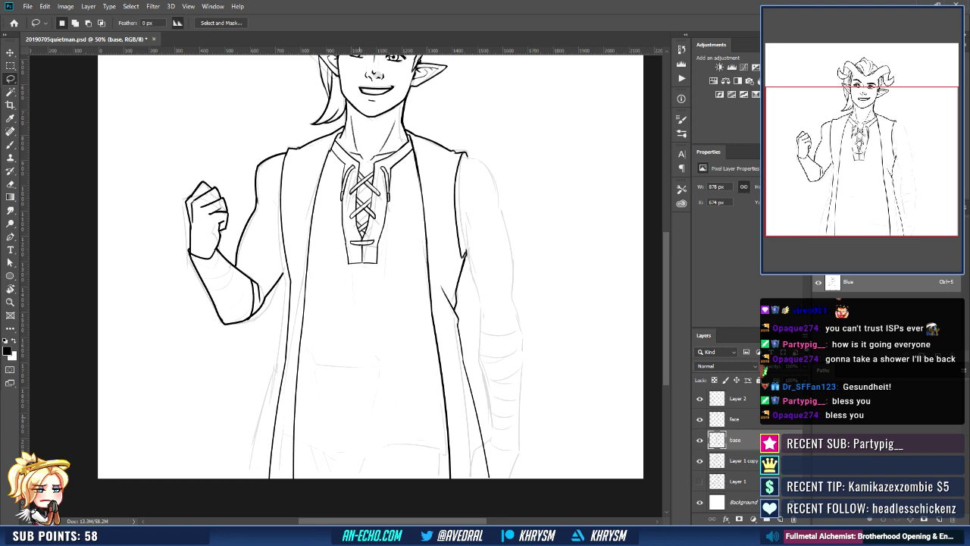
pyautogui.scroll(3, 370, 265)
pyautogui.press('e')
pyautogui.press('b')
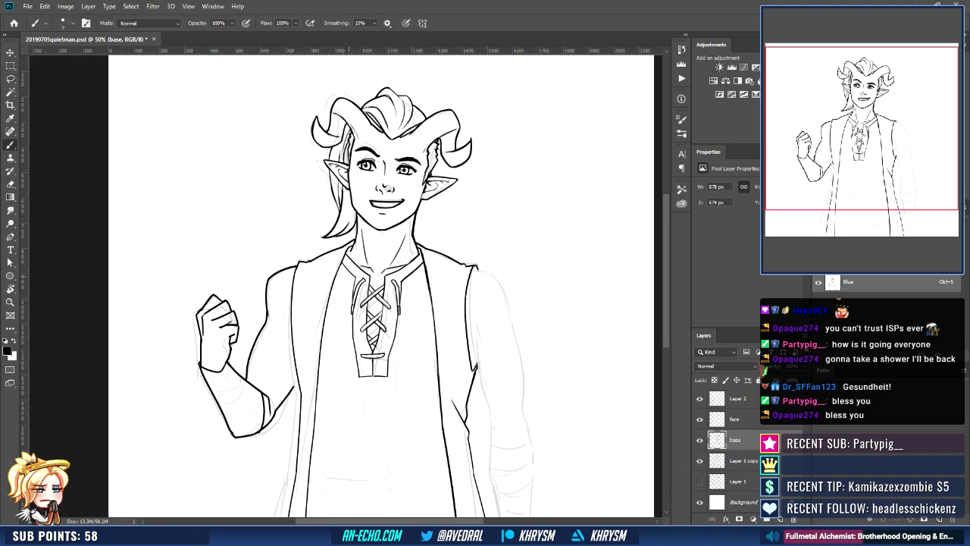
pyautogui.moveTo(346, 271); pyautogui.dragTo(334, 248)
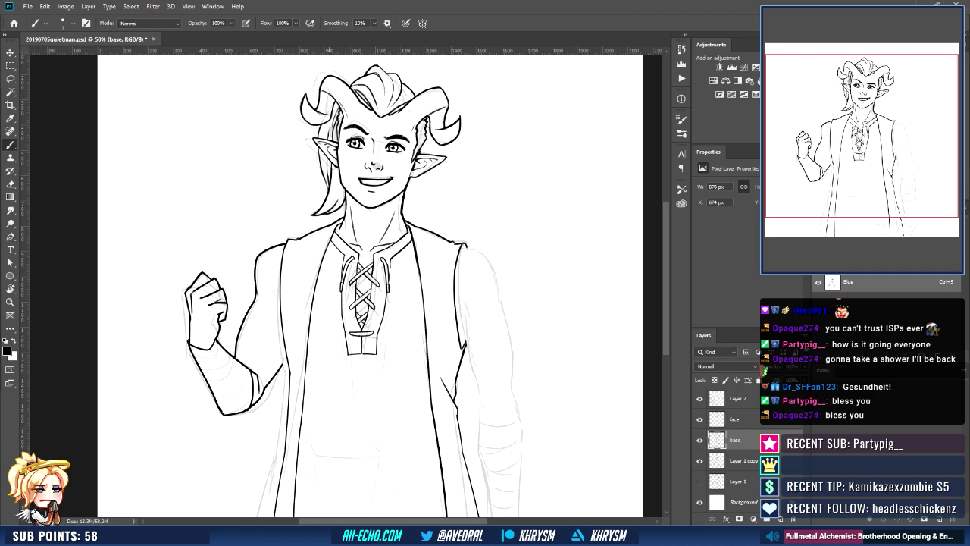
pyautogui.hotkey('ctrl', '+')
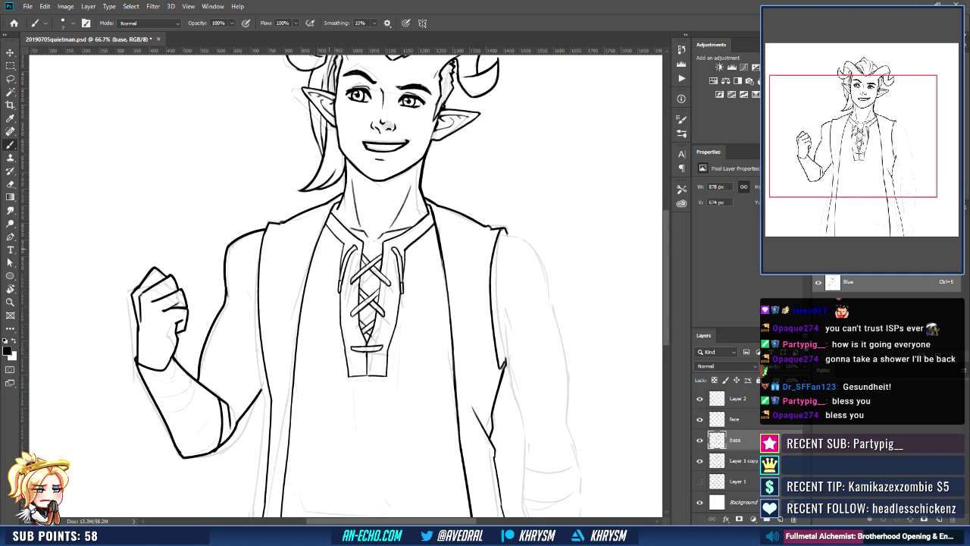
pyautogui.press('e')
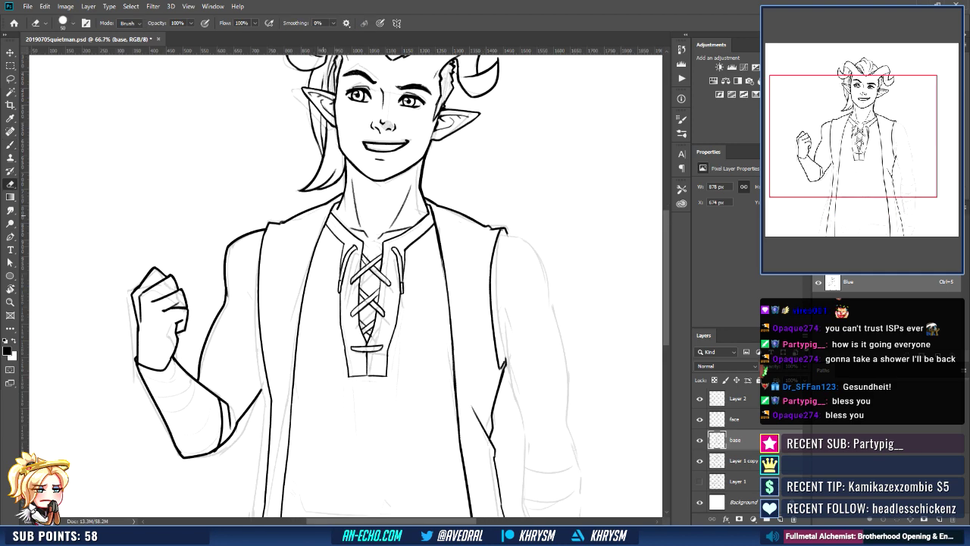
pyautogui.press('b')
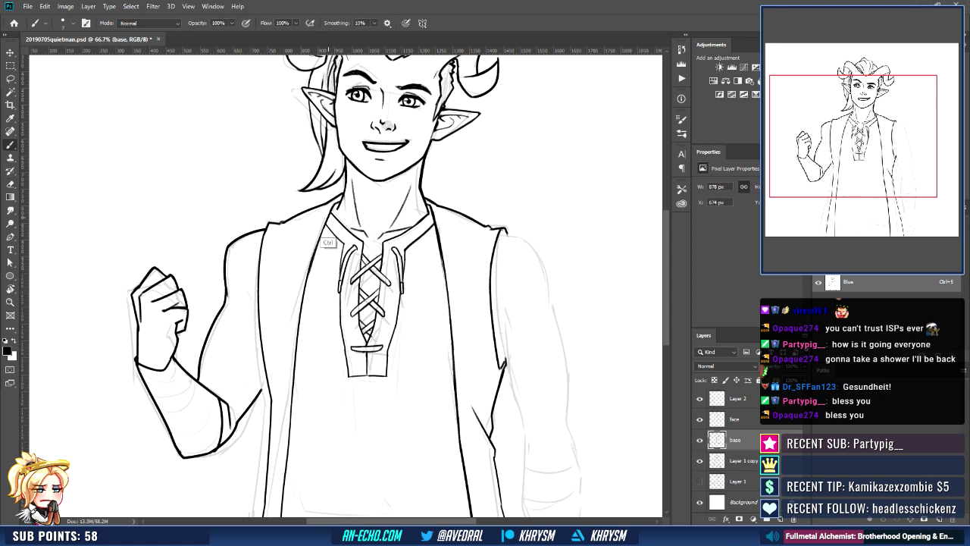
pyautogui.moveTo(328, 241); pyautogui.dragTo(313, 198)
pyautogui.press('e')
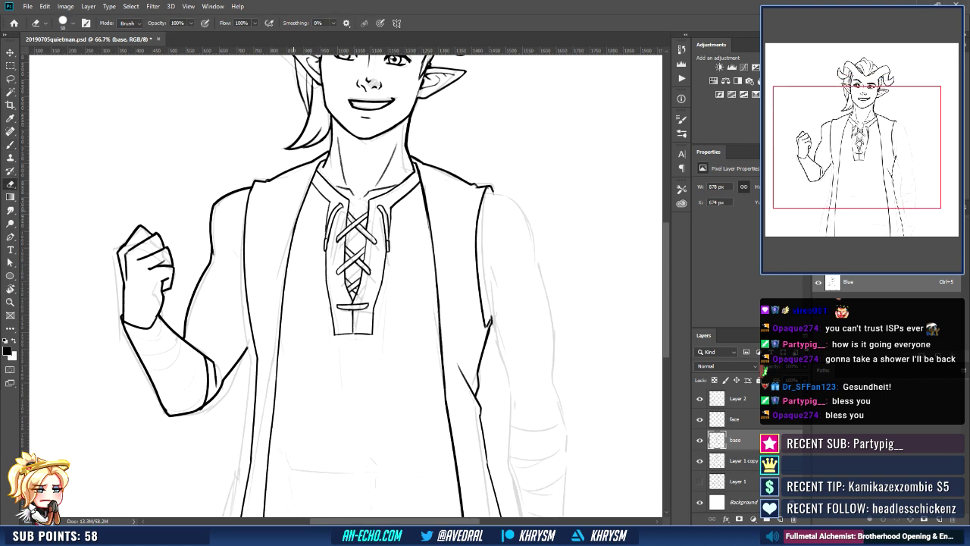
pyautogui.press('b')
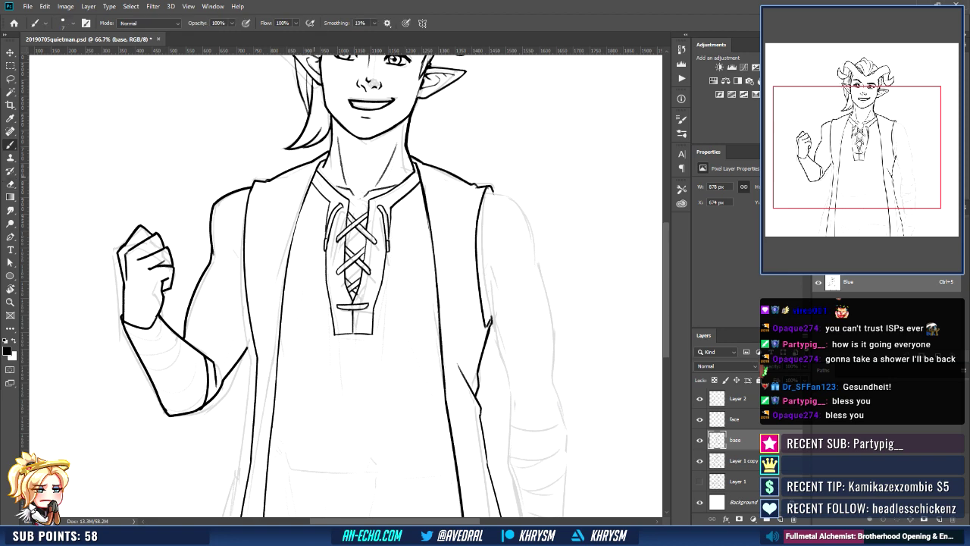
# Restroke the raised-arm side's front vest edge from beside the collar down past the lacing with the brush
pyautogui.moveTo(297, 219); pyautogui.dragTo(285, 279)
pyautogui.hotkey('ctrl', 'z')
pyautogui.moveTo(304, 197); pyautogui.dragTo(278, 327)
# Rotate the canvas sideways, clean up the vest's front edge near the collar with the eraser, and reset the rotation
pyautogui.moveTo(447, 227); pyautogui.dragTo(414, 243)
pyautogui.press('r')
pyautogui.moveTo(492, 303); pyautogui.dragTo(471, 191)
pyautogui.moveTo(210, 296); pyautogui.dragTo(209, 297)
pyautogui.press('e')
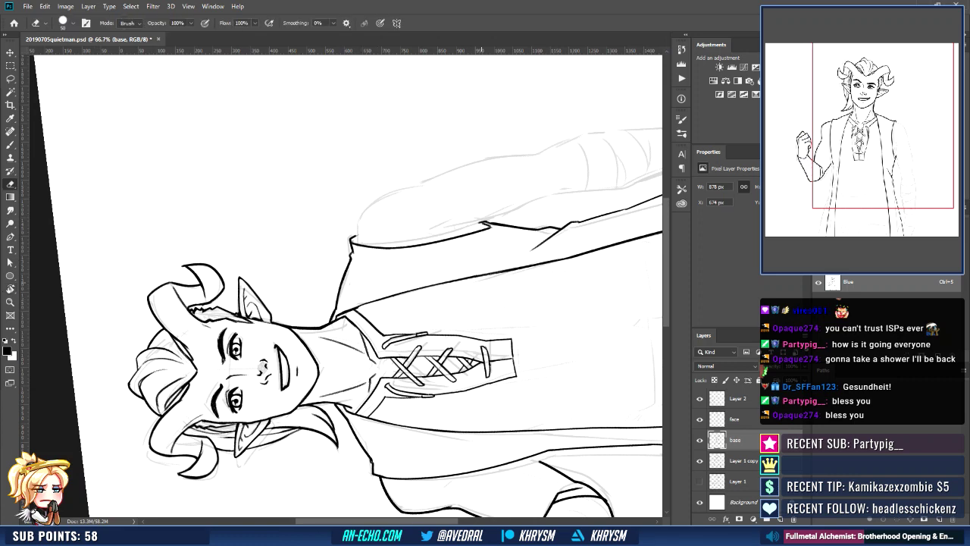
pyautogui.moveTo(360, 307); pyautogui.dragTo(377, 302)
pyautogui.press('Escape')
# Ink the shirt's small waist folds and the start of the horizontal waistline beside the raised-arm side's front vest edge
pyautogui.moveTo(411, 493); pyautogui.dragTo(516, 260)
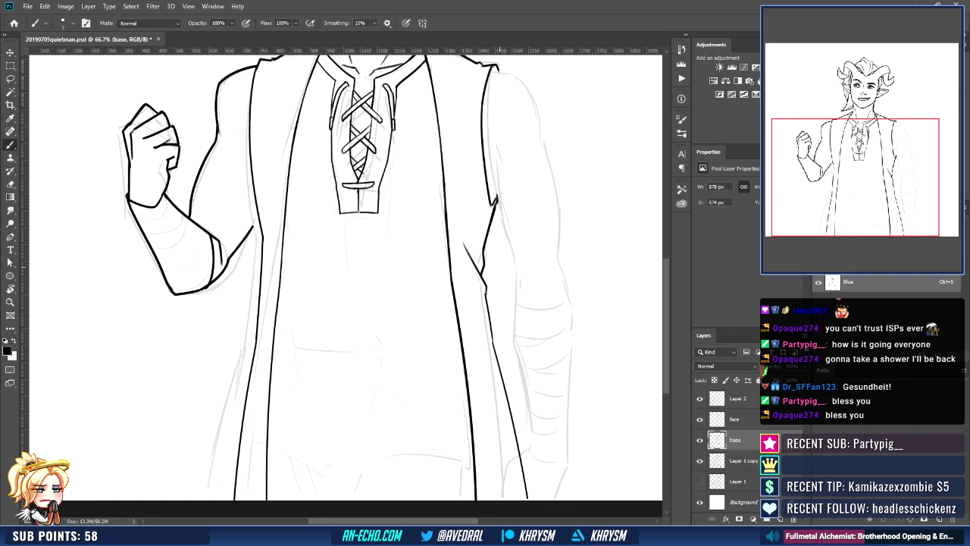
pyautogui.hotkey('ctrl', '-')
pyautogui.hotkey('ctrl', '+')
pyautogui.moveTo(518, 268); pyautogui.dragTo(494, 254)
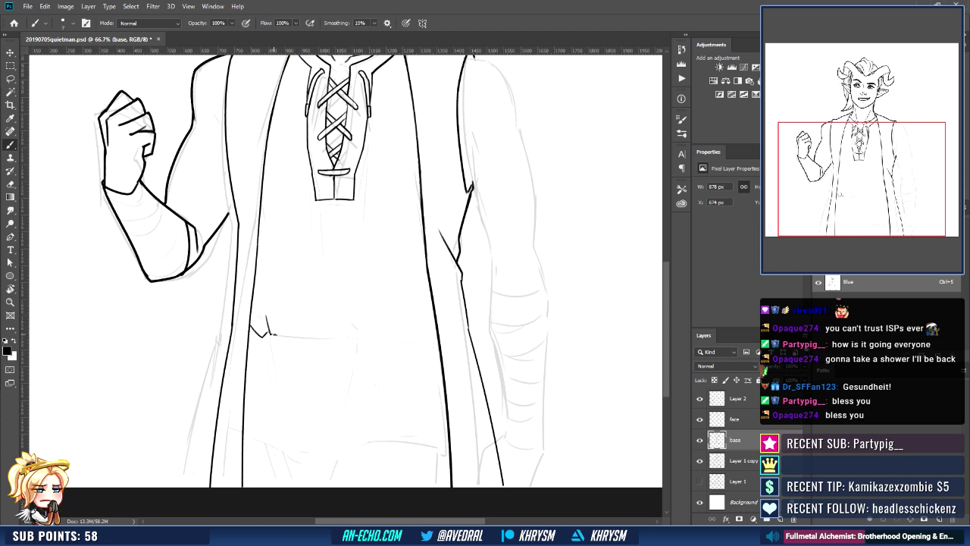
pyautogui.press('e')
pyautogui.press('b')
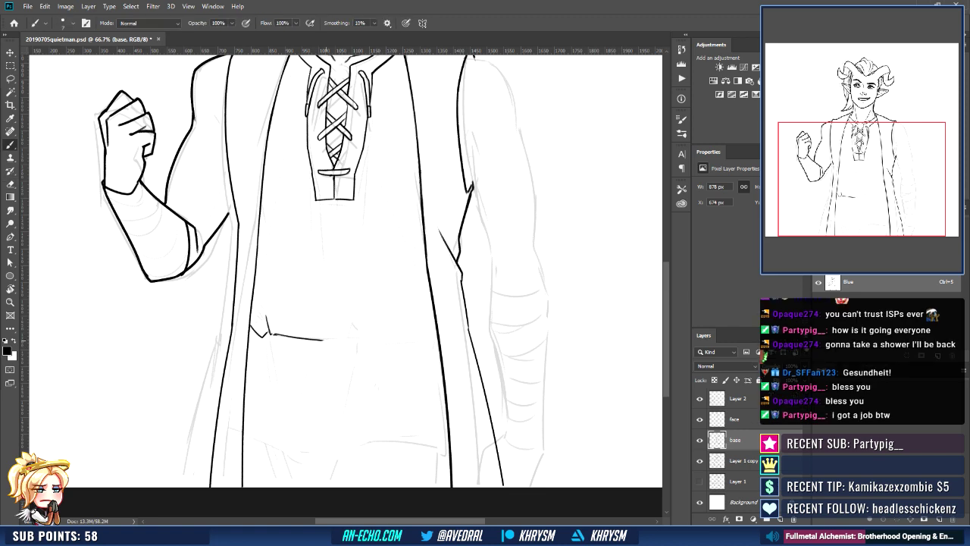